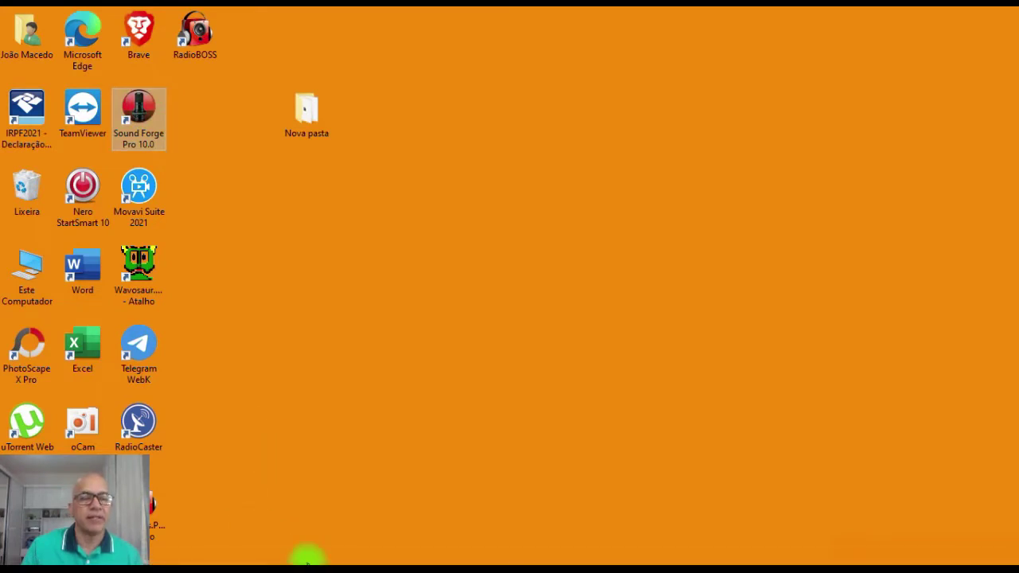
# - Switch to Sound Forge Pro 10.0 and look over the list of available toolbars in the preferences
pyautogui.moveTo(163, 563)
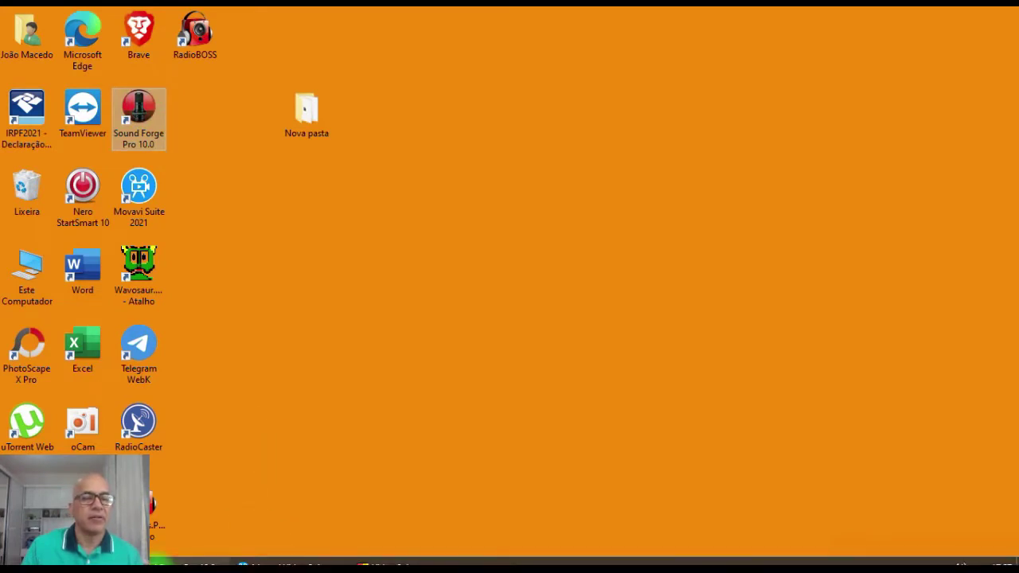
pyautogui.click(163, 562)
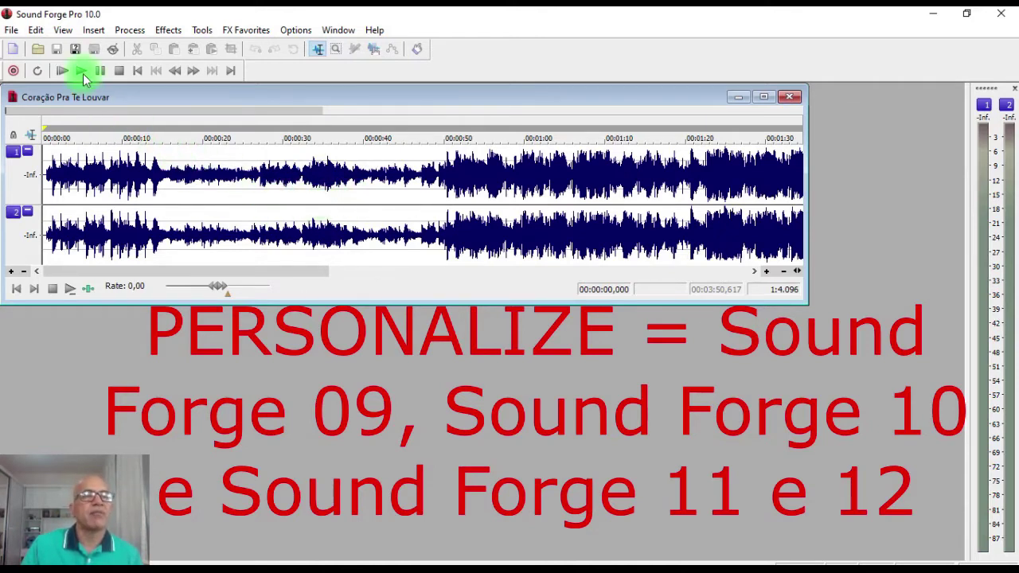
pyautogui.click(63, 32)
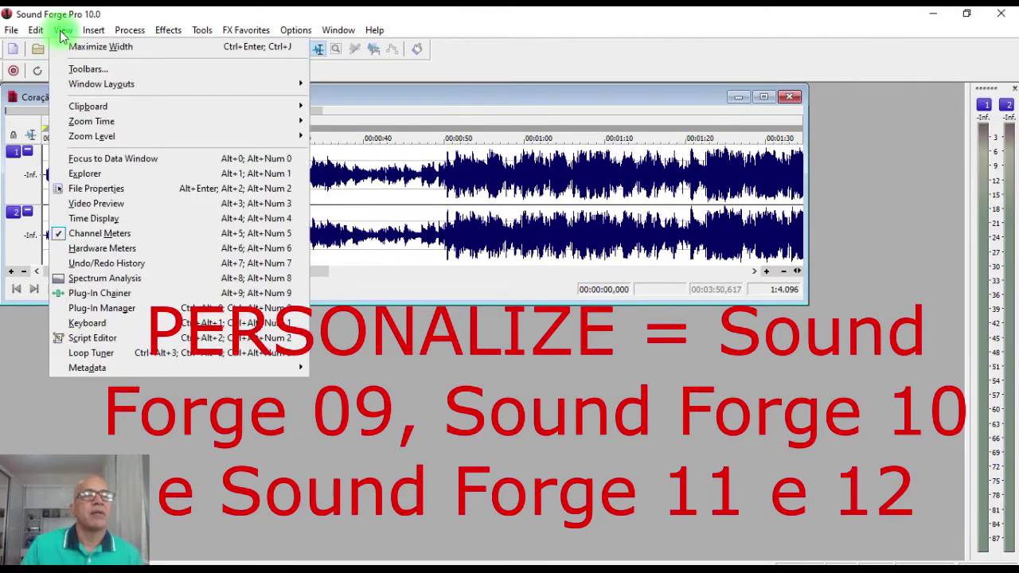
pyautogui.click(91, 71)
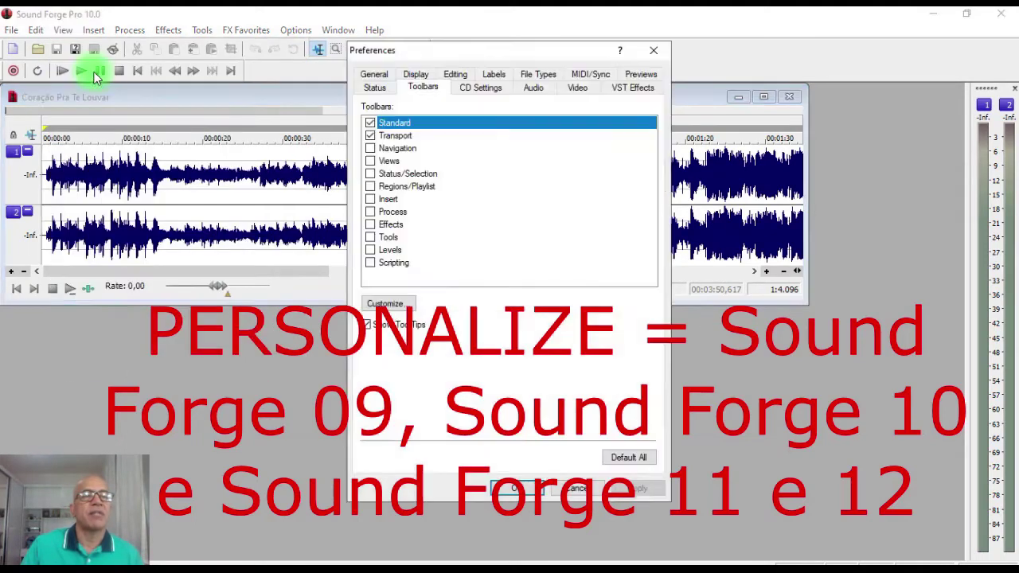
pyautogui.click(663, 52)
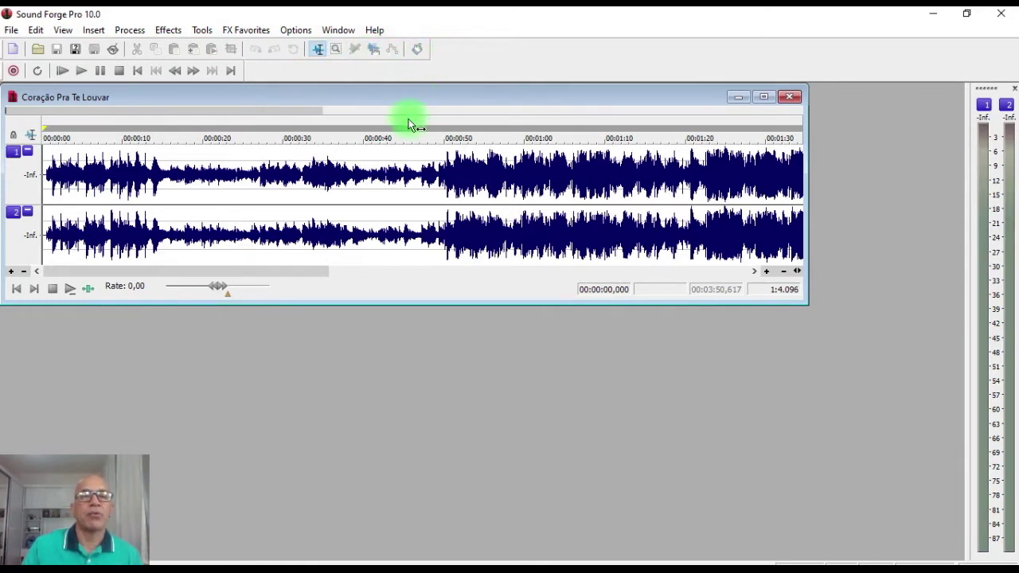
# - Show the Time Display window and move it into the empty workspace below the waveform
pyautogui.click(63, 32)
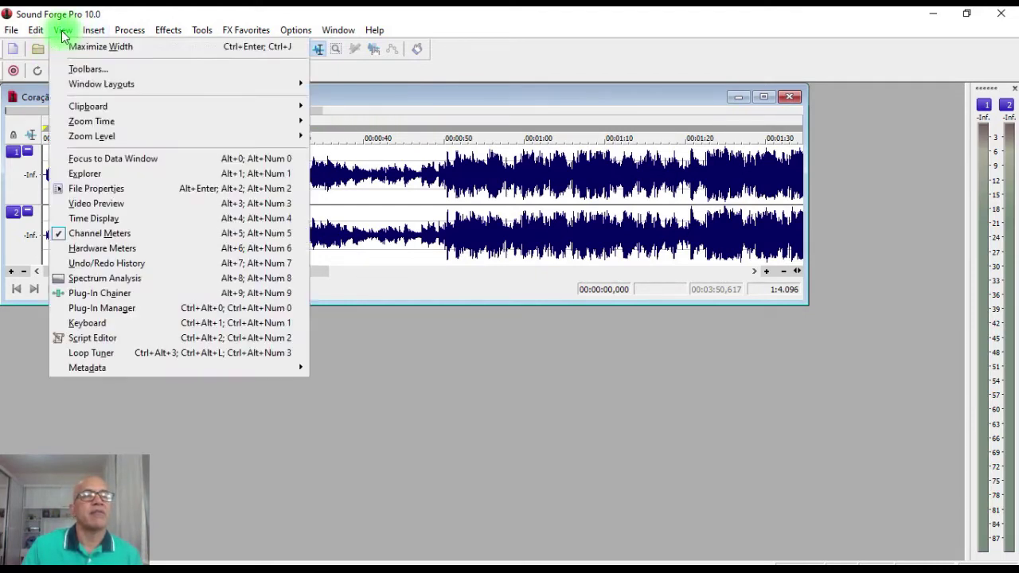
pyautogui.click(114, 219)
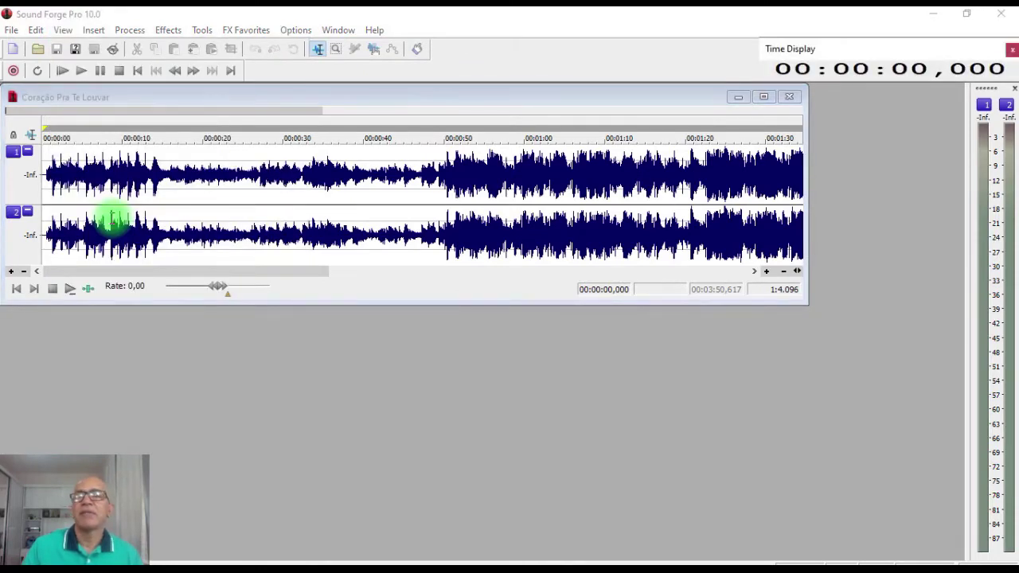
pyautogui.click(844, 56)
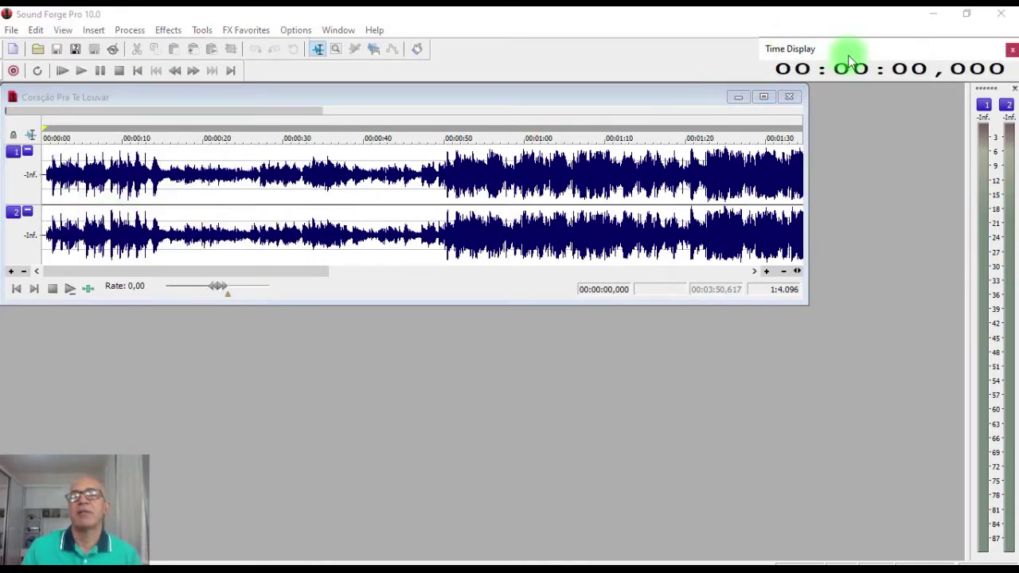
pyautogui.moveTo(850, 62); pyautogui.dragTo(280, 366)
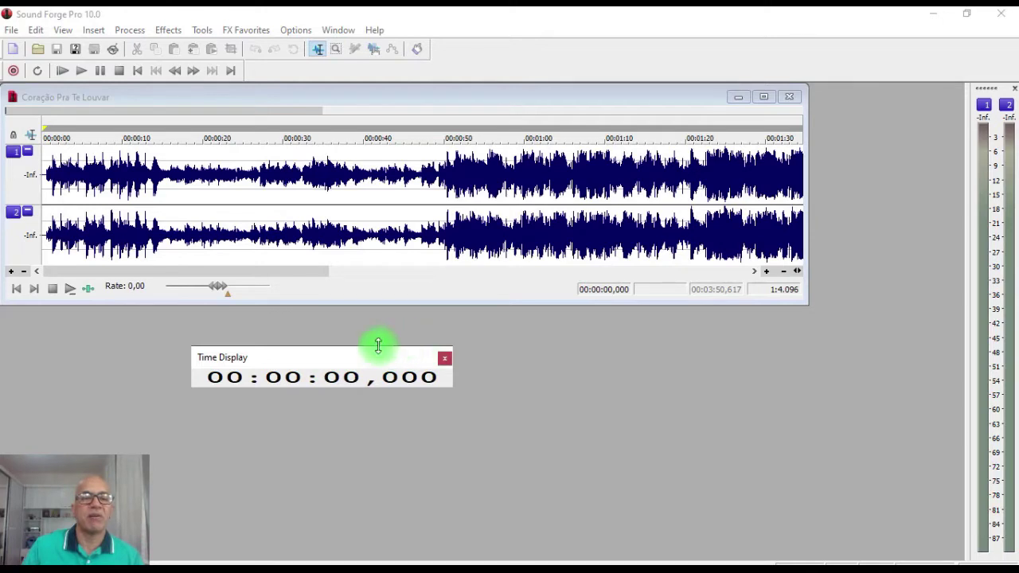
# - Try larger Time Display sizes, reduce it to a thin, narrow strip, and place it beside the toolbars above the channel meters
pyautogui.moveTo(374, 347); pyautogui.dragTo(395, 262)
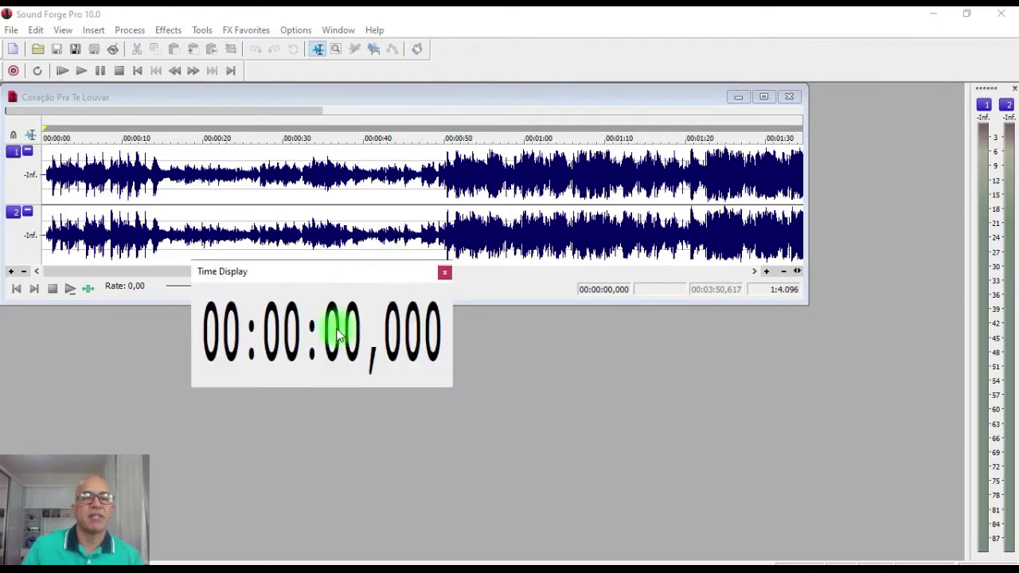
pyautogui.moveTo(189, 324); pyautogui.dragTo(119, 332)
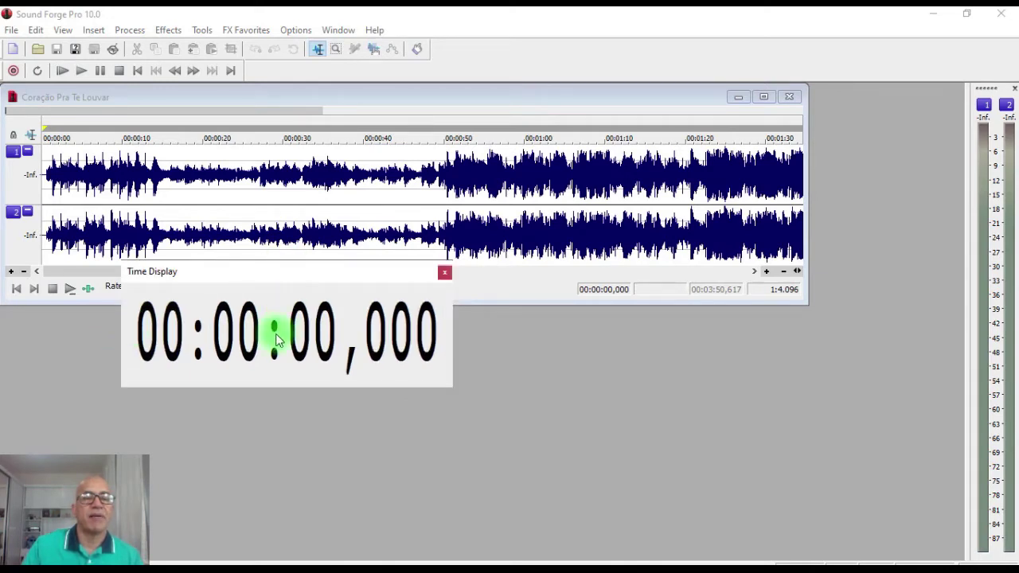
pyautogui.moveTo(271, 391); pyautogui.dragTo(283, 299)
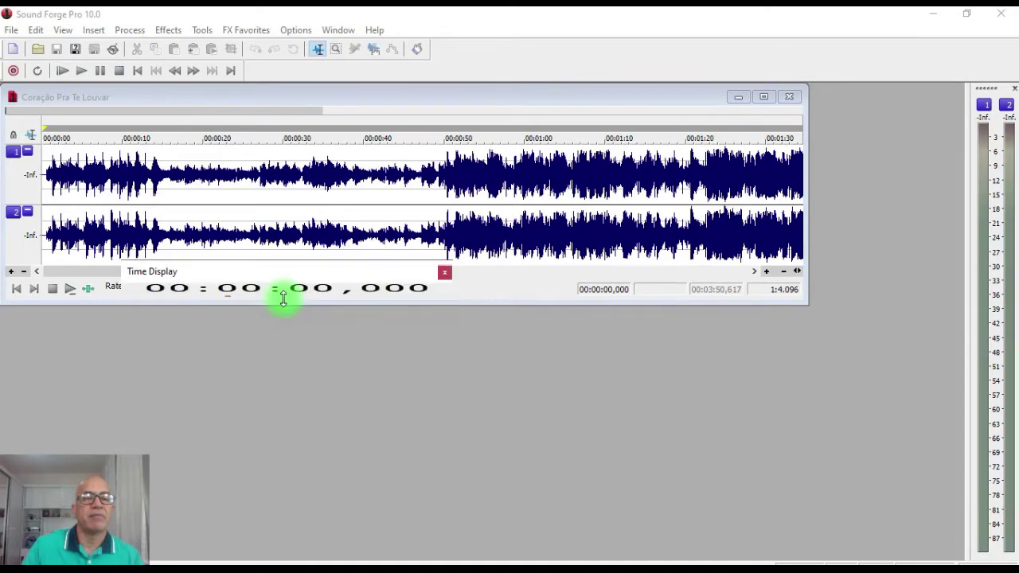
pyautogui.moveTo(273, 277); pyautogui.dragTo(843, 57)
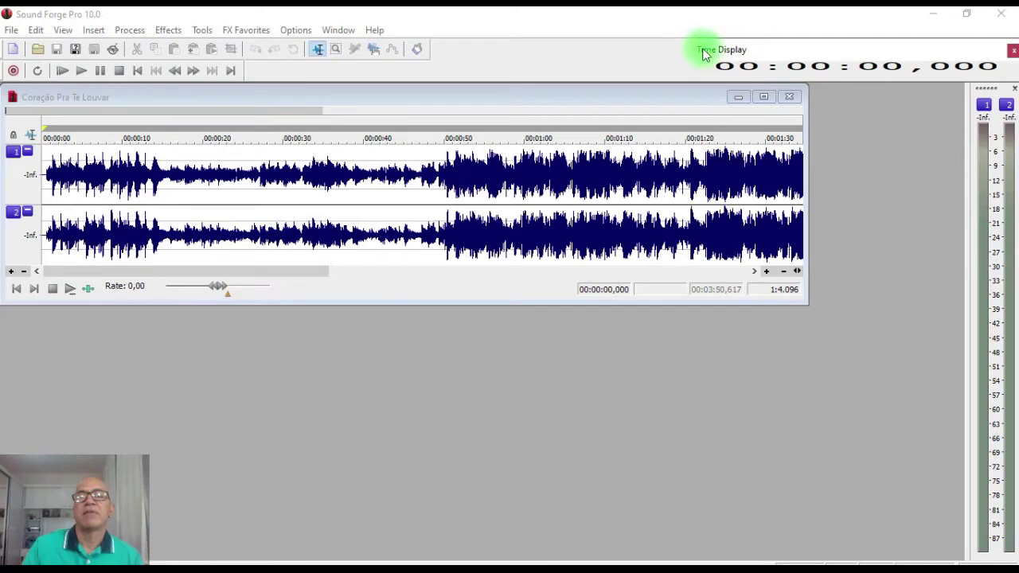
pyautogui.moveTo(693, 50); pyautogui.dragTo(802, 51)
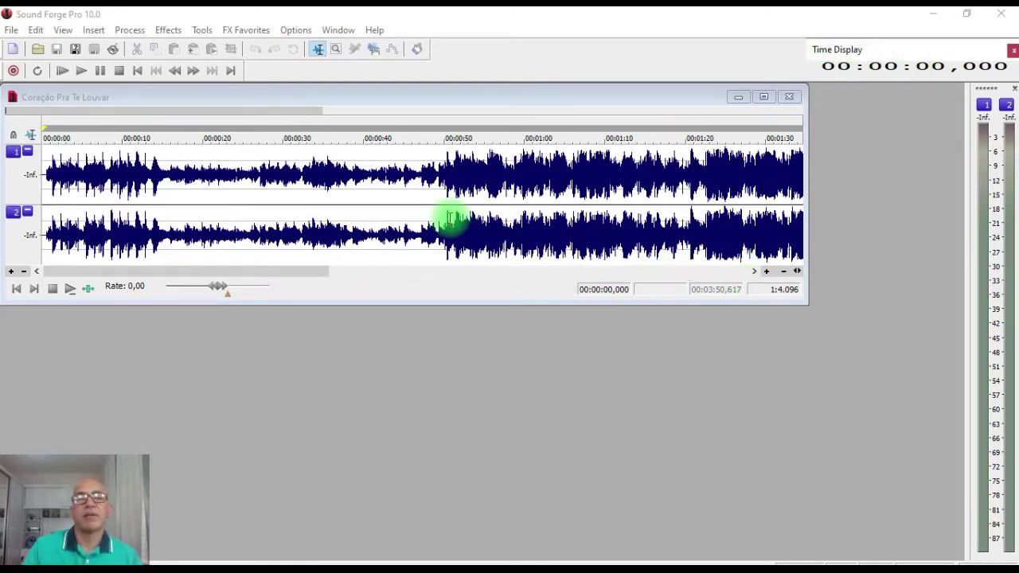
# - Check the Time Display by placing the cursor at about 00:00:44, 00:01:24 and, with the whole song in view, 00:03:41
pyautogui.click(398, 196)
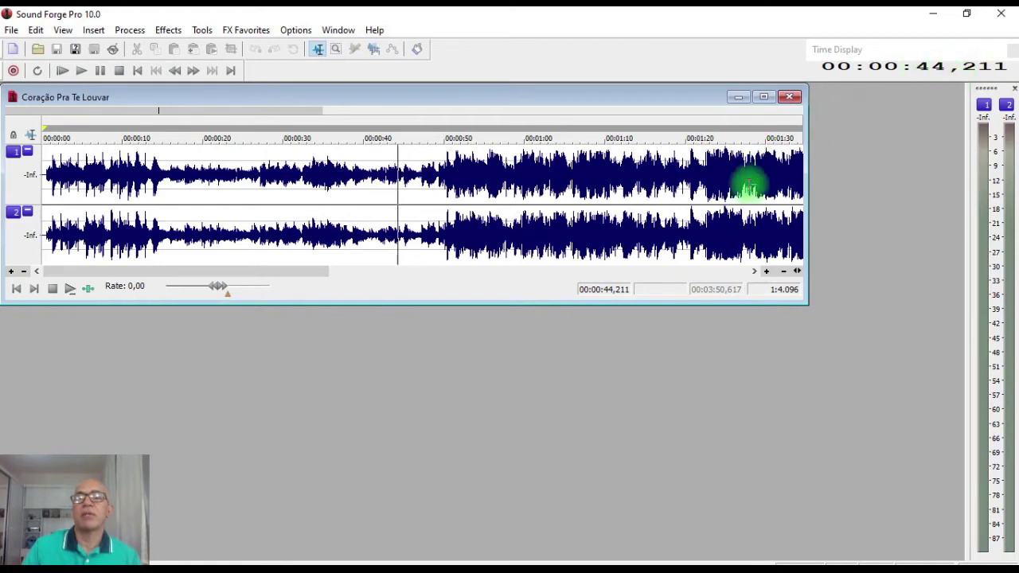
pyautogui.click(724, 217)
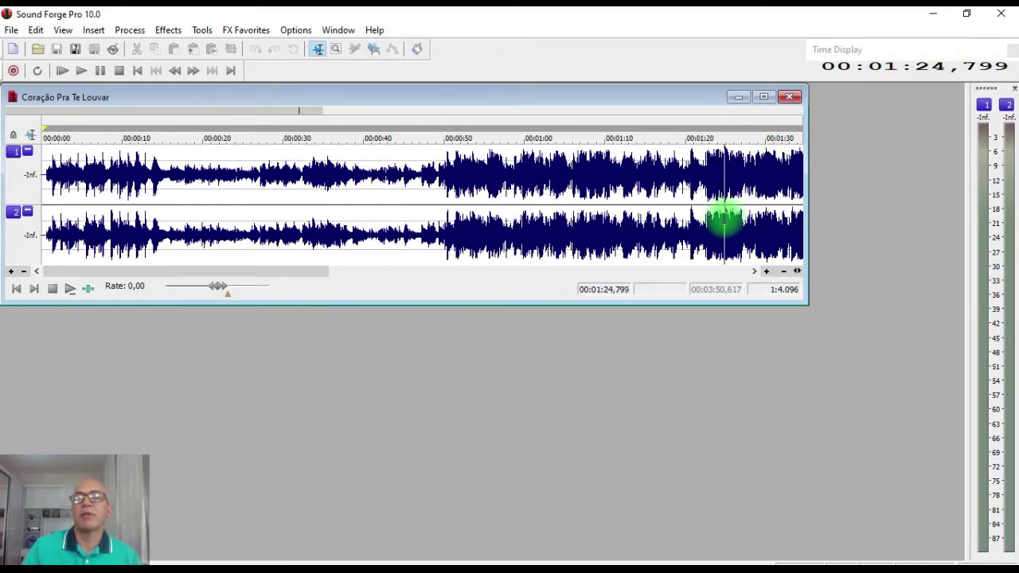
pyautogui.click(783, 275)
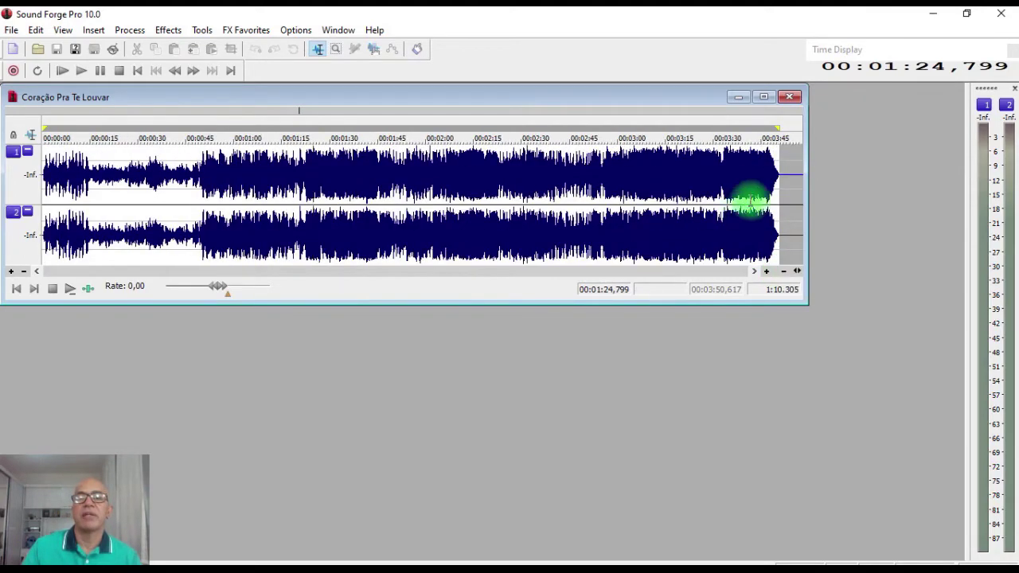
pyautogui.click(752, 191)
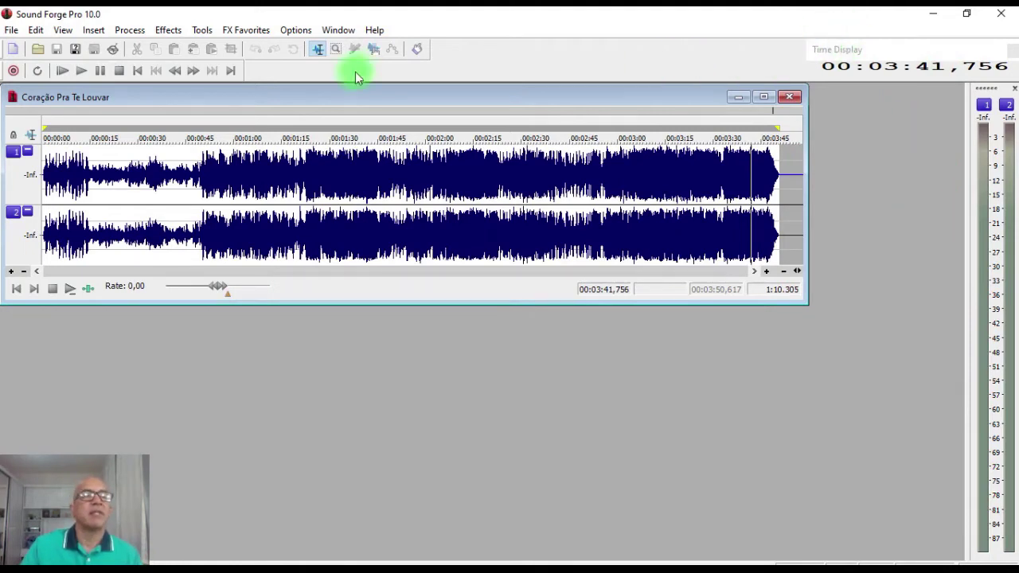
pyautogui.click(62, 31)
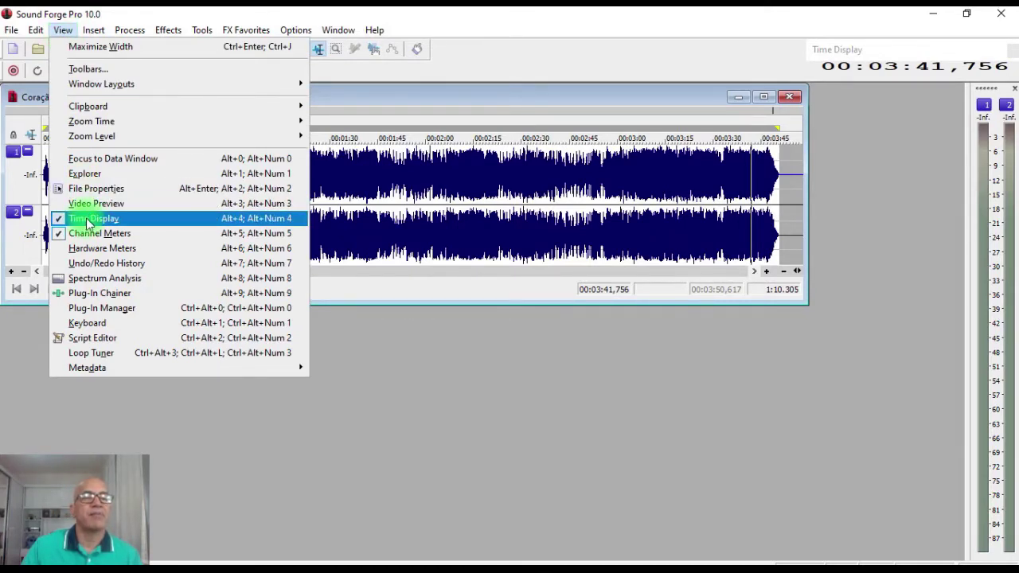
pyautogui.click(435, 74)
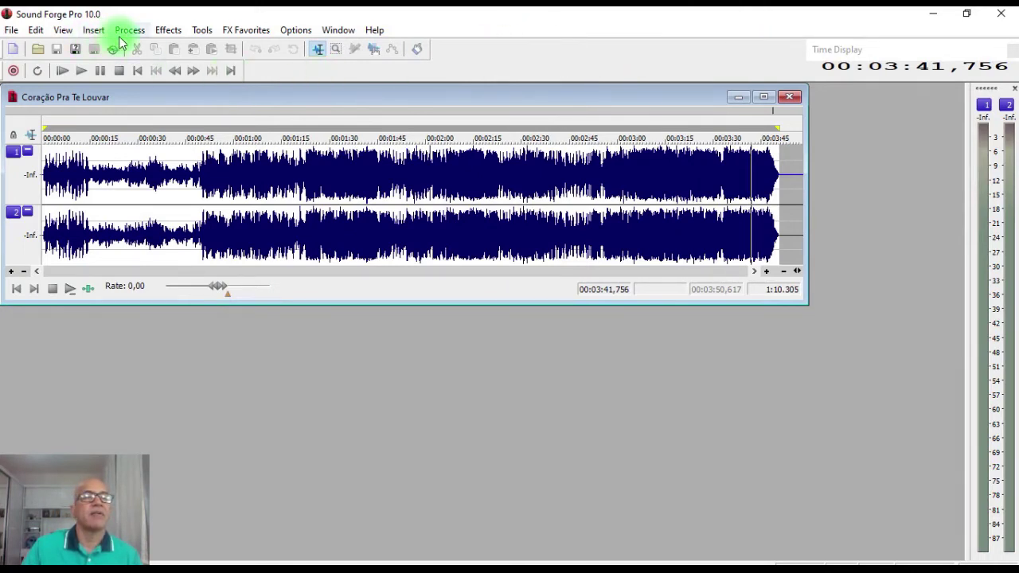
# - Customize the Standard toolbar by adding the Time tool to its current tools
pyautogui.click(64, 32)
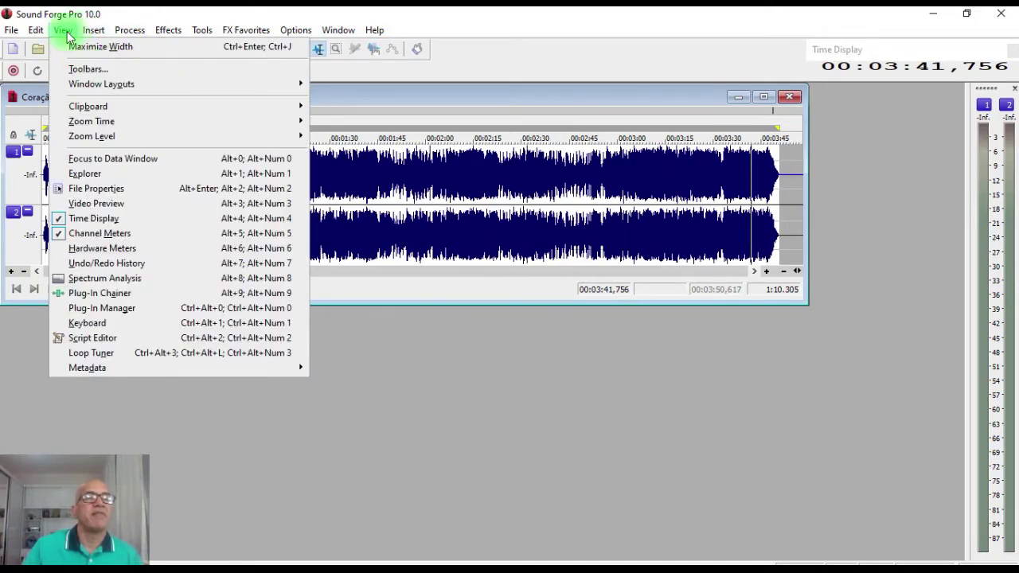
pyautogui.click(97, 71)
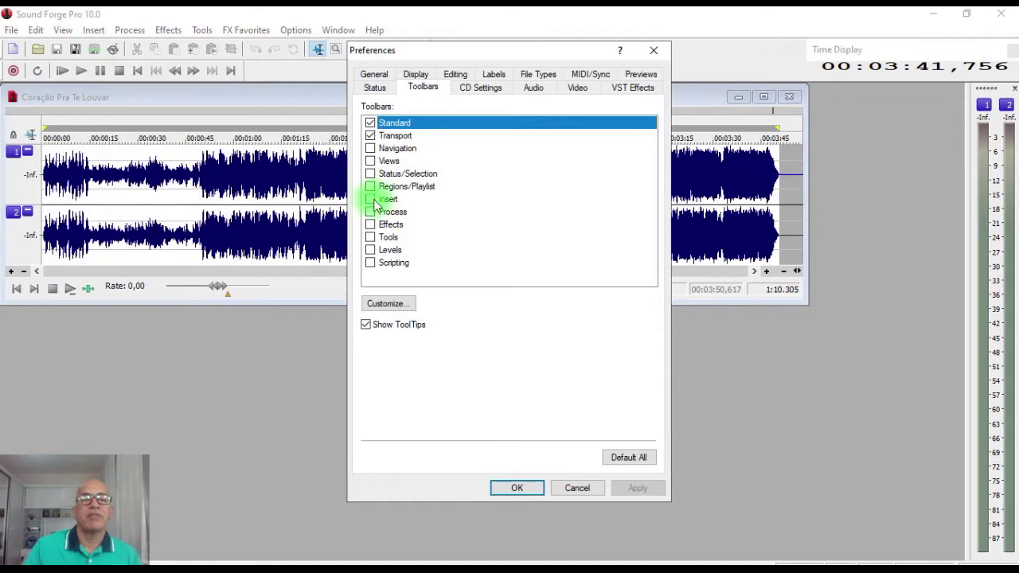
pyautogui.click(401, 309)
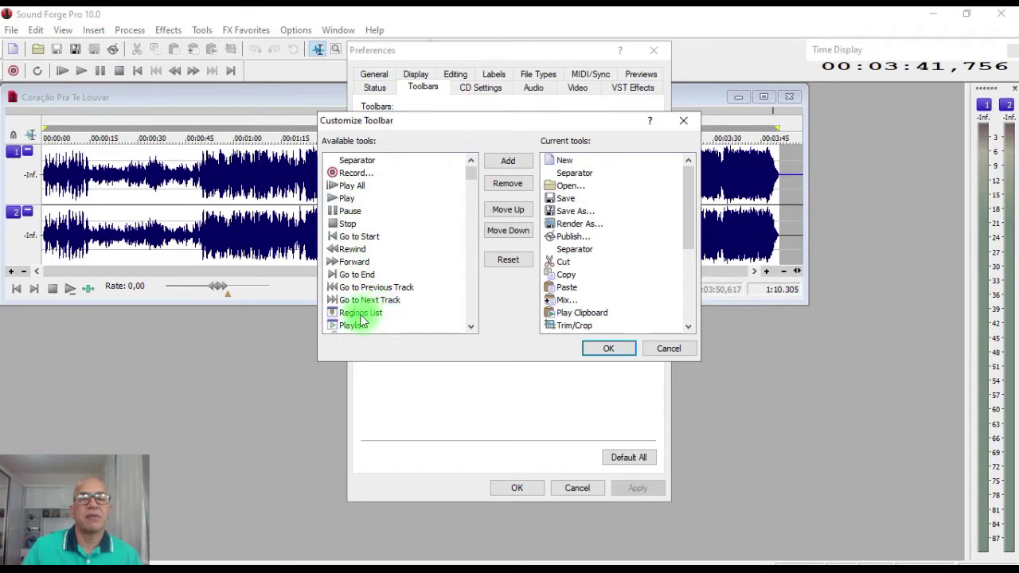
pyautogui.click(472, 298)
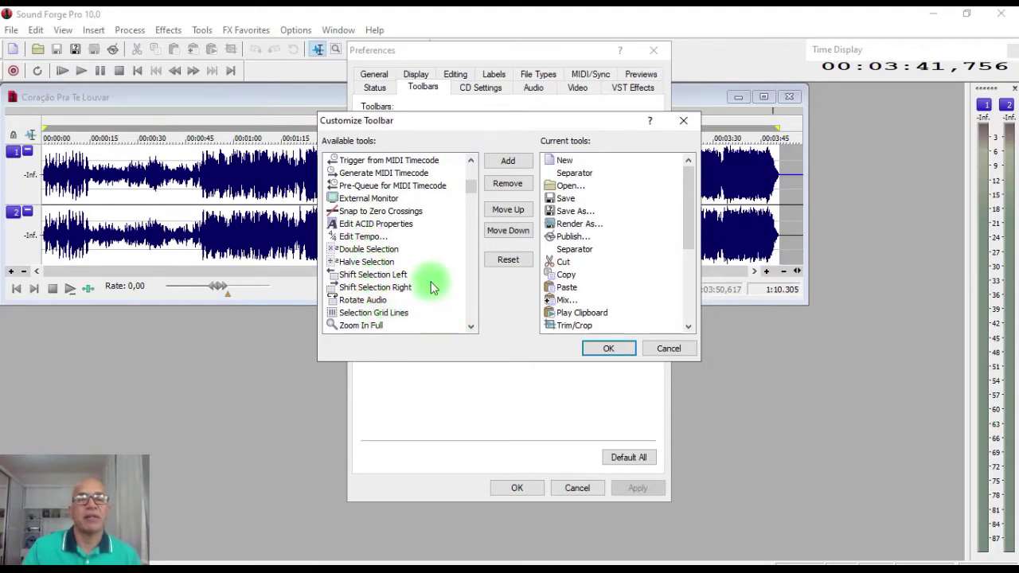
pyautogui.click(470, 299)
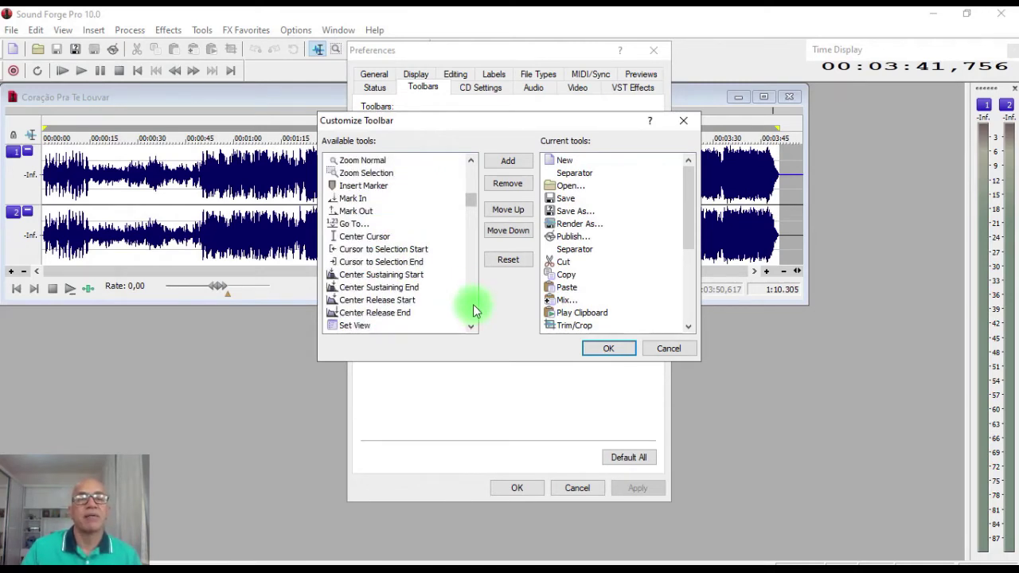
pyautogui.click(472, 304)
pyautogui.scroll(-1, 359, 305)
pyautogui.click(350, 276)
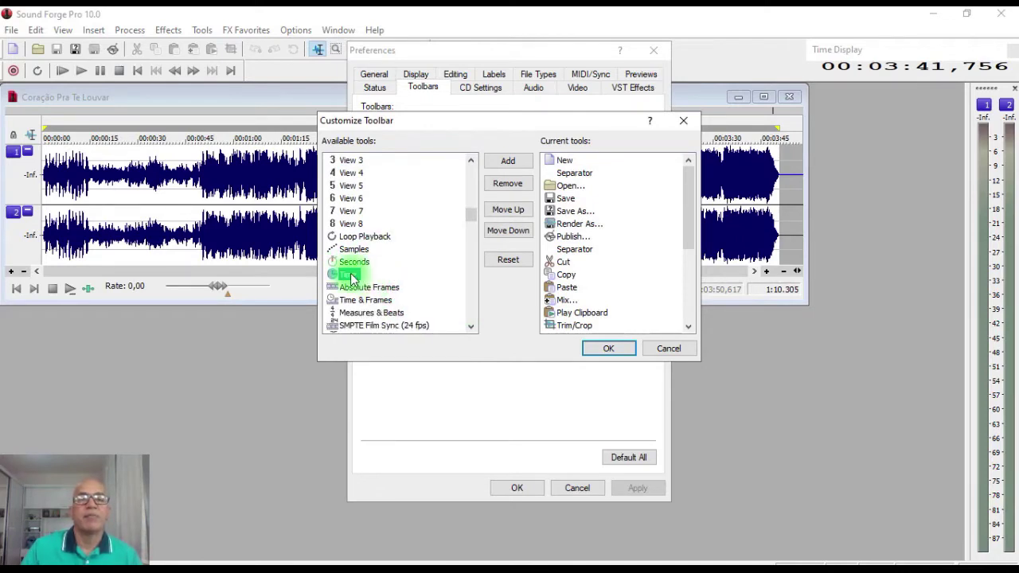
pyautogui.click(510, 162)
pyautogui.click(354, 275)
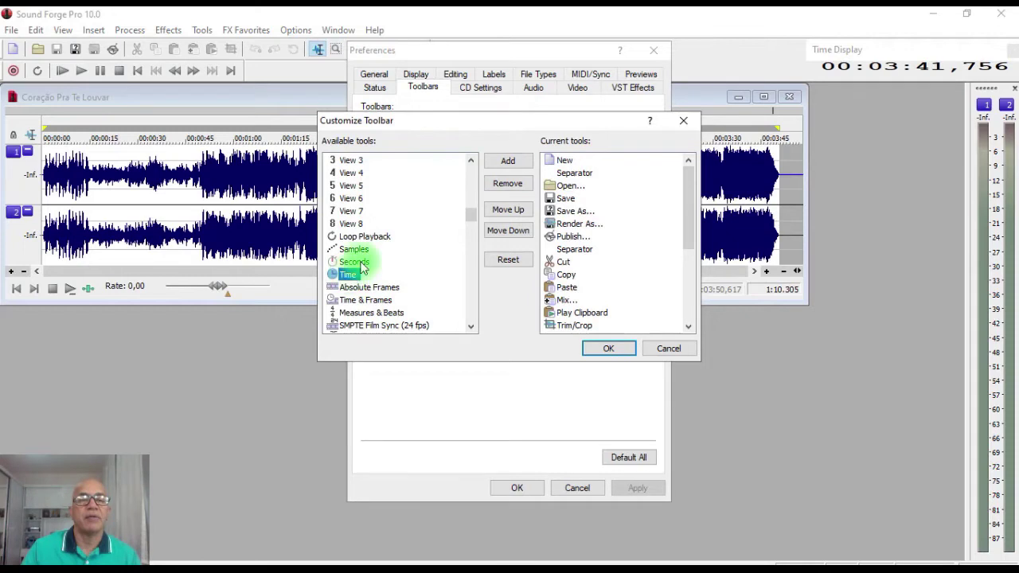
pyautogui.click(511, 162)
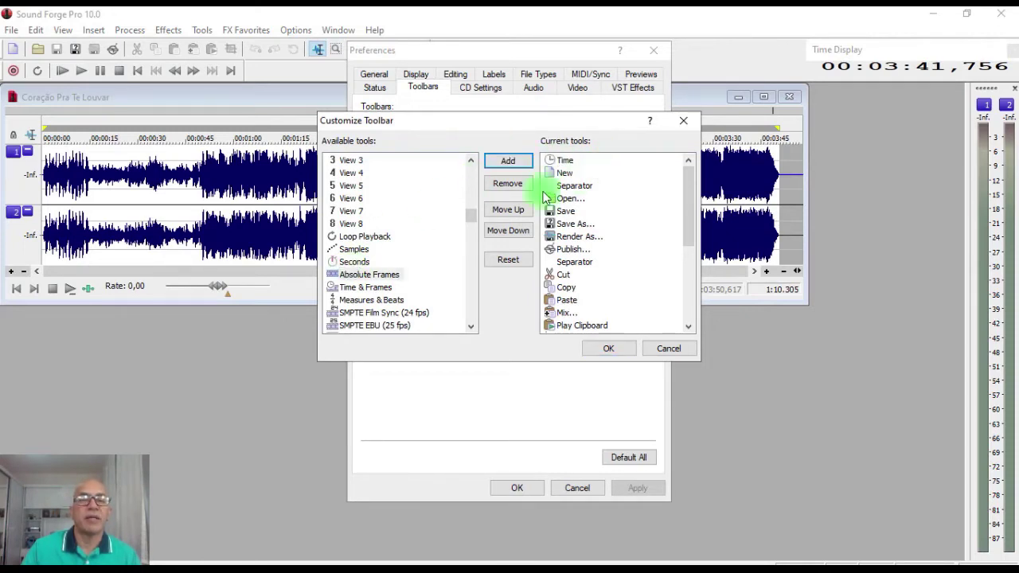
# - Add the Graphic EQ and Parametric EQ tools to the Standard toolbar's current tools
pyautogui.scroll(-9, 473, 311)
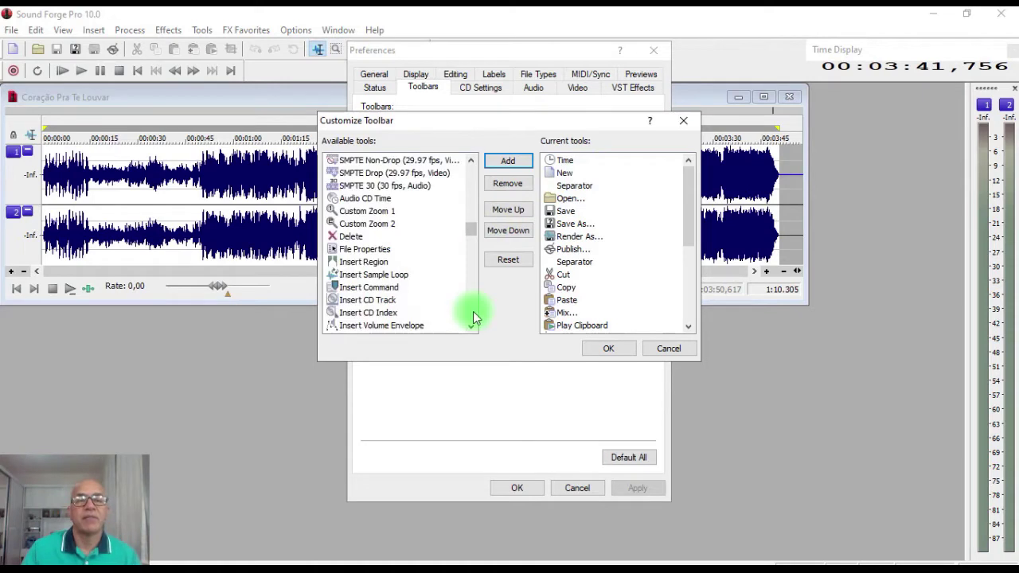
pyautogui.scroll(-1, 473, 311)
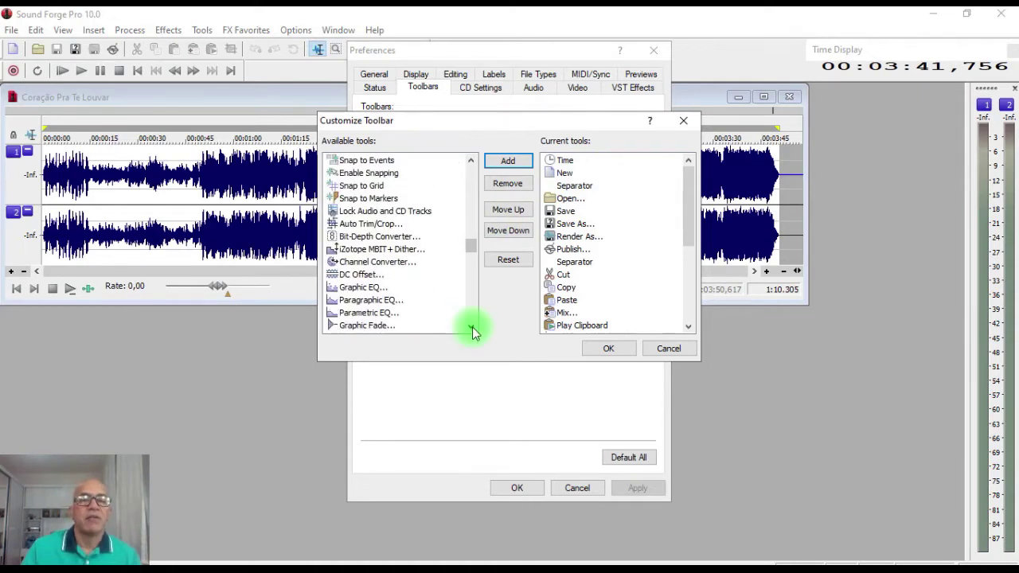
pyautogui.click(362, 288)
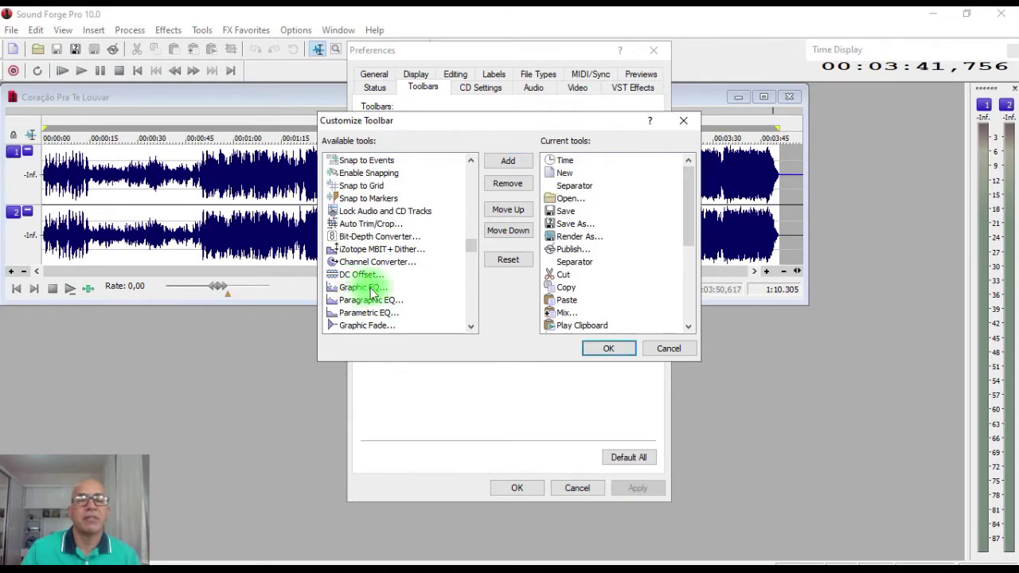
pyautogui.click(509, 163)
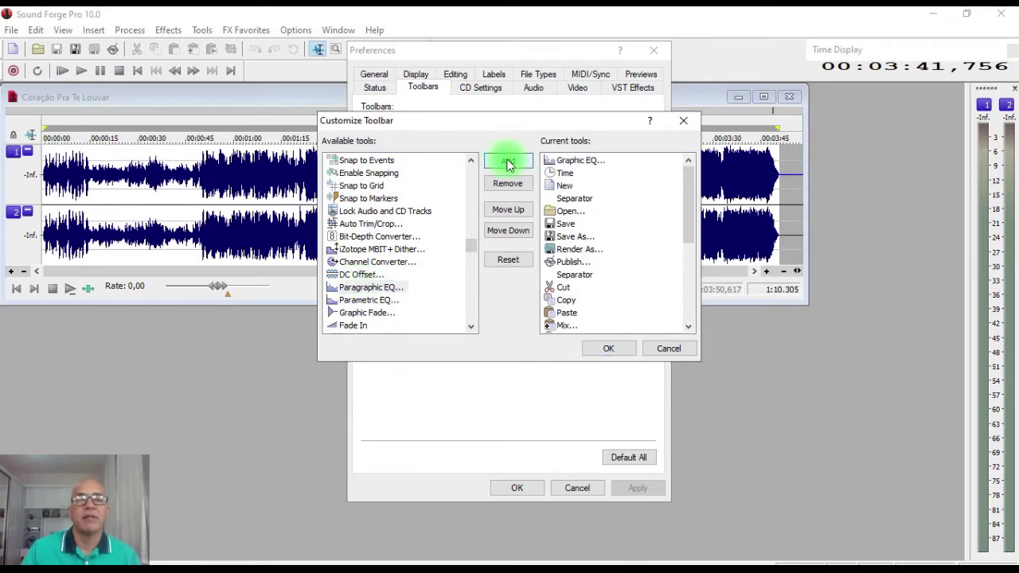
pyautogui.click(370, 300)
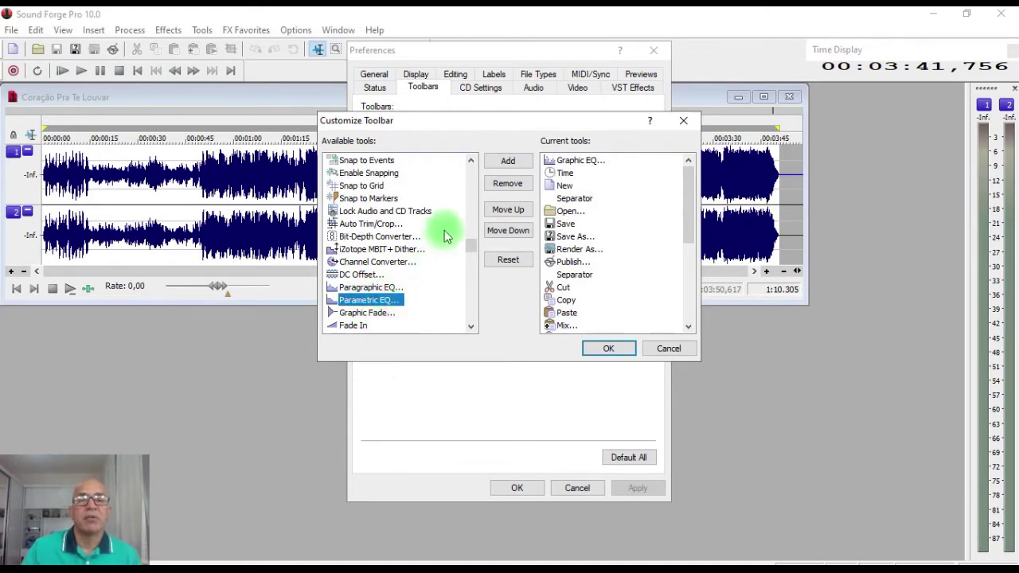
pyautogui.click(504, 164)
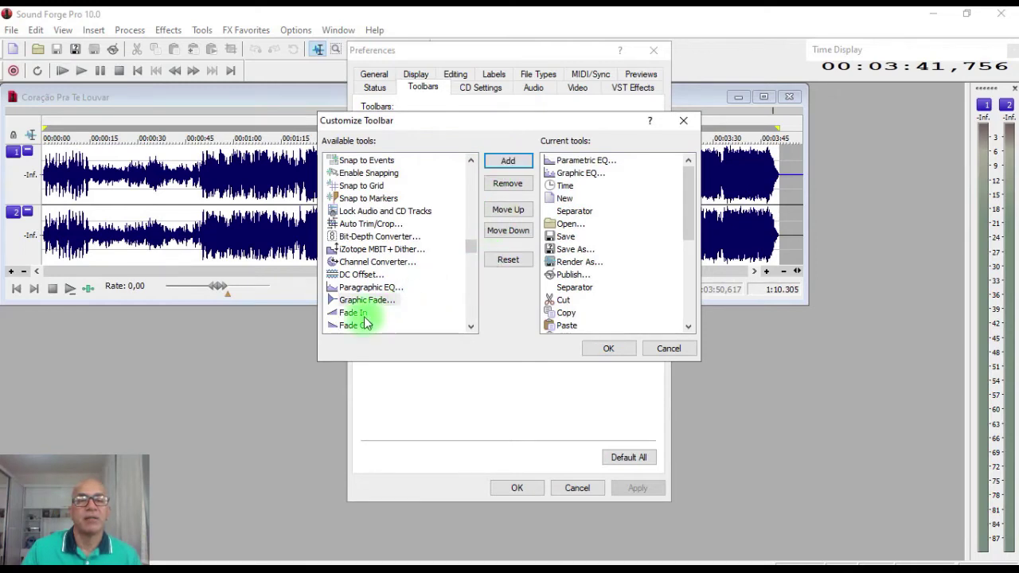
# - Add the Fade In and Fade Out tools to the Standard toolbar's current tools
pyautogui.scroll(-2, 367, 314)
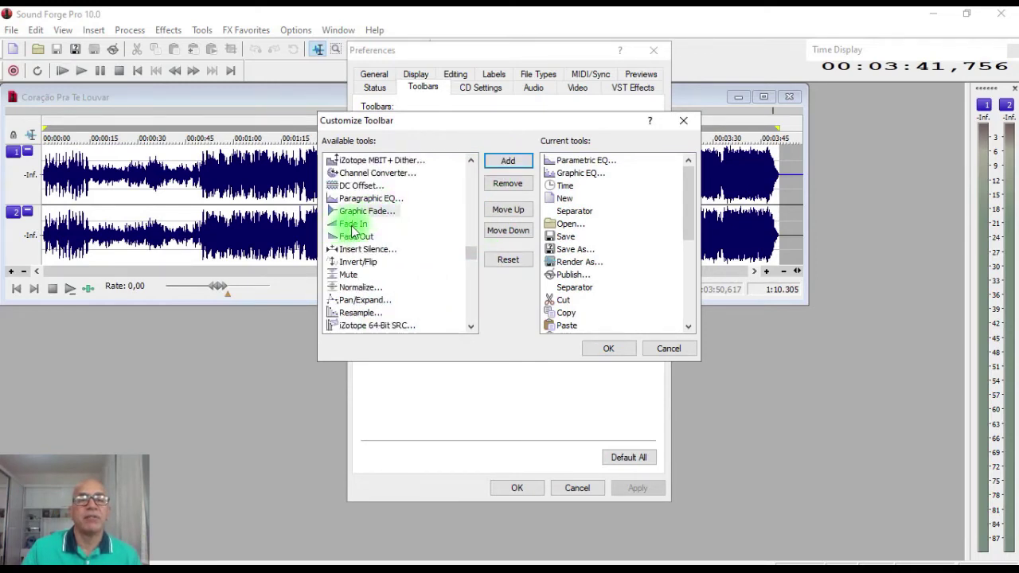
pyautogui.click(351, 226)
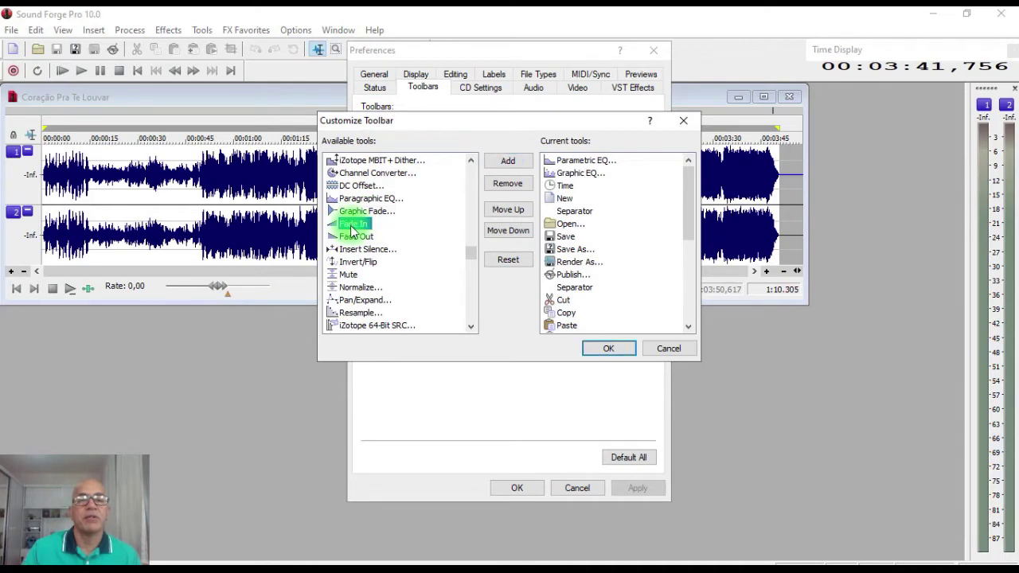
pyautogui.click(507, 162)
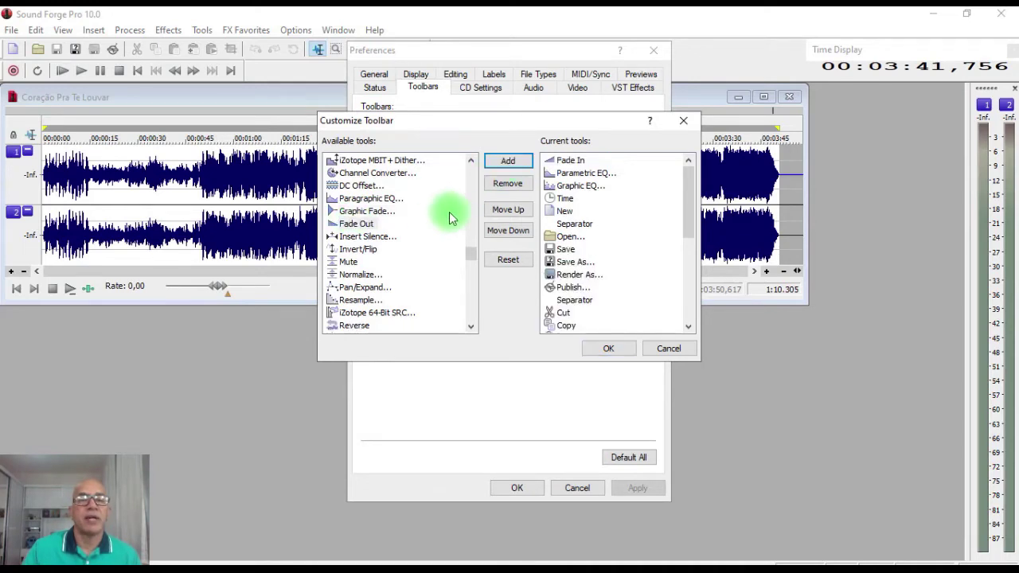
pyautogui.click(358, 225)
pyautogui.click(509, 164)
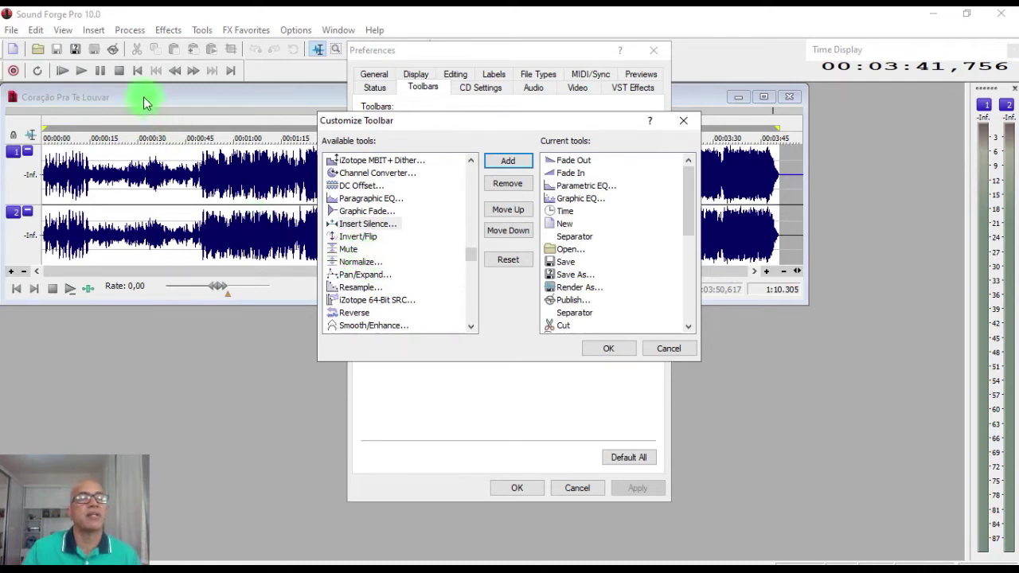
# - Add the Normalize and Reverse tools to the Standard toolbar's current tools
pyautogui.click(365, 261)
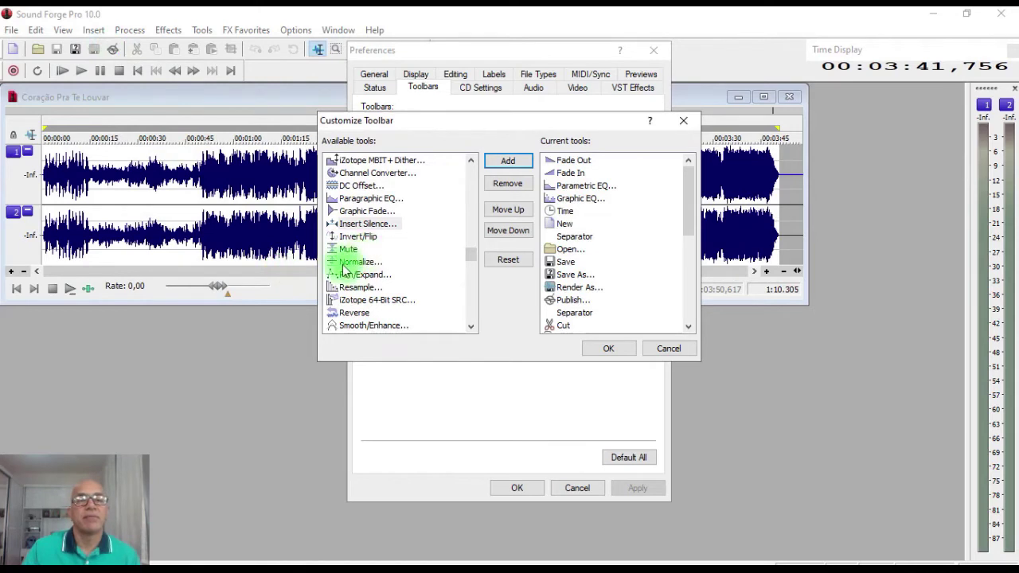
pyautogui.click(362, 263)
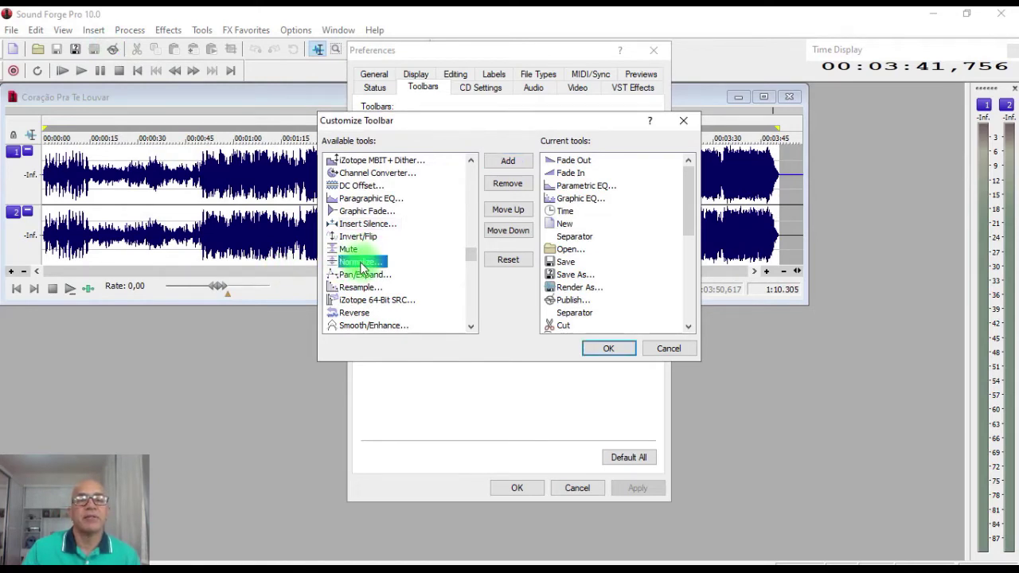
pyautogui.click(510, 164)
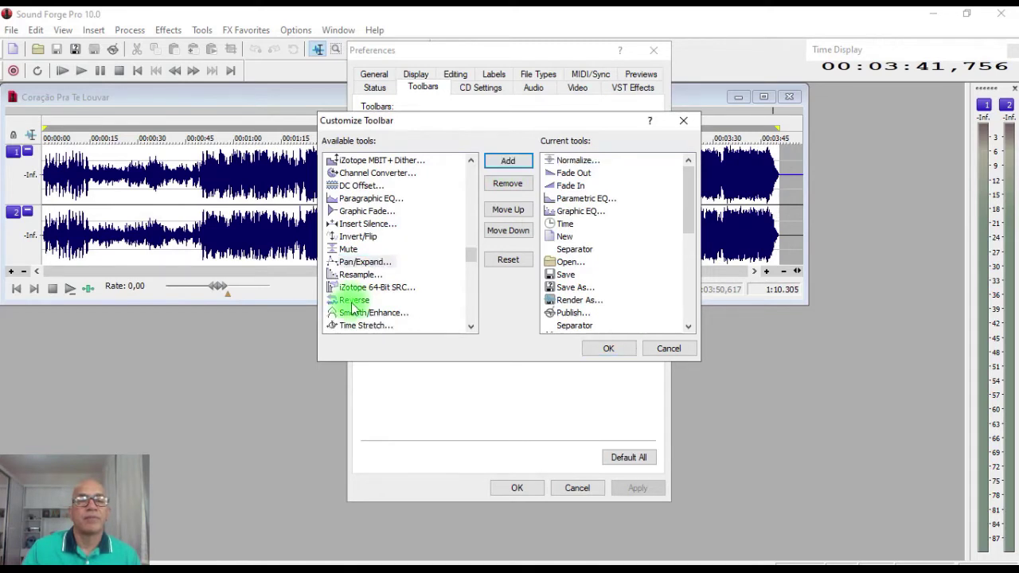
pyautogui.click(355, 300)
pyautogui.click(508, 165)
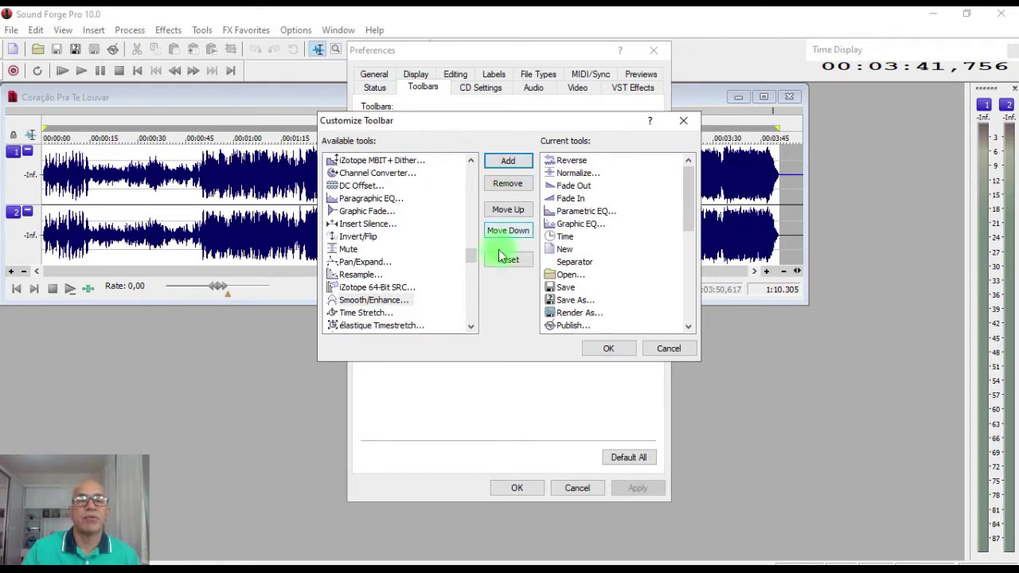
# - Add the Time Stretch and élastique Timestretch tools to the Standard toolbar's current tools
pyautogui.scroll(-1, 416, 318)
pyautogui.click(367, 274)
pyautogui.click(526, 160)
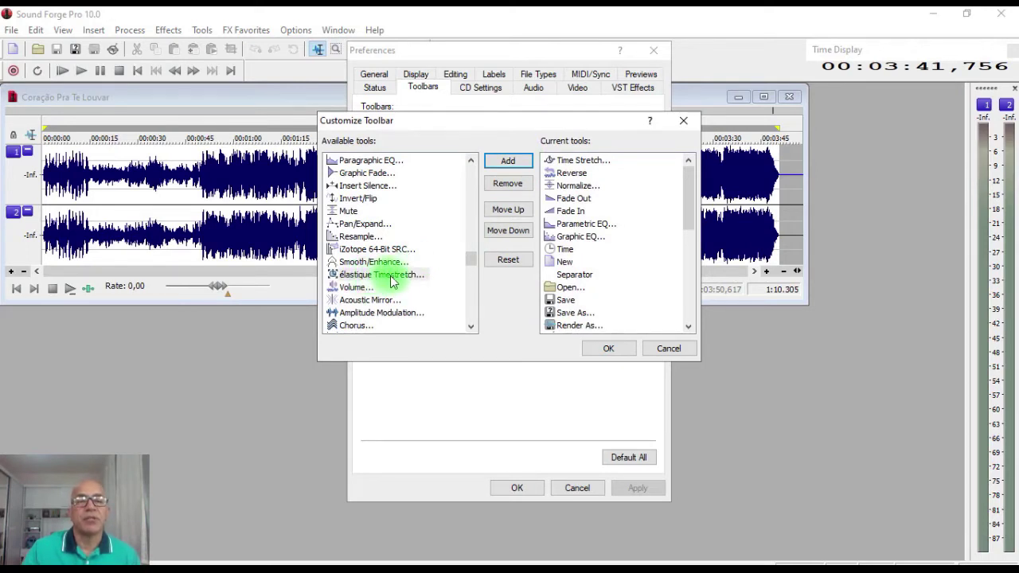
pyautogui.click(390, 278)
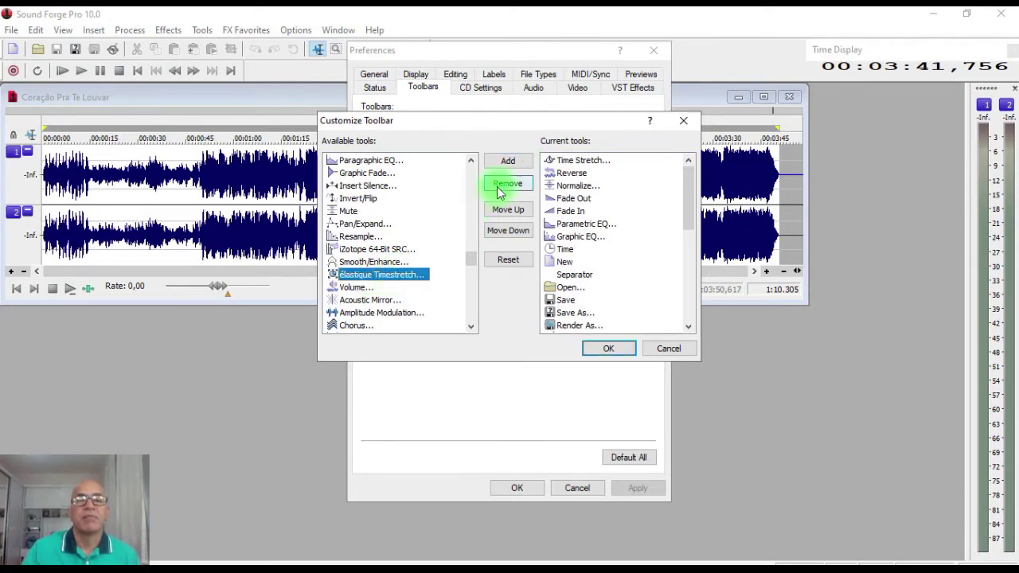
pyautogui.click(510, 164)
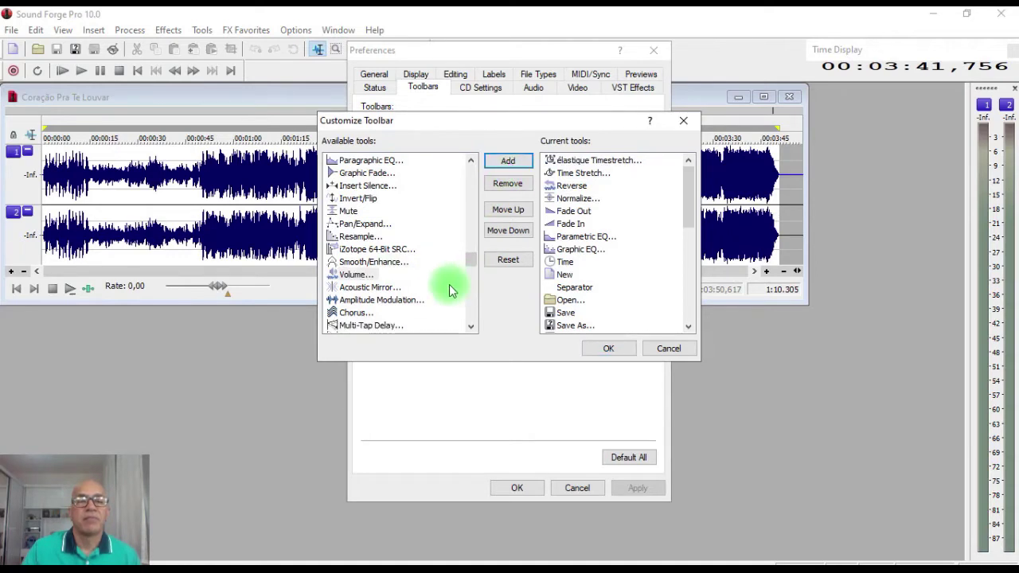
# - Add the Volume and Amplitude Modulation tools to the Standard toolbar's current tools
pyautogui.click(354, 274)
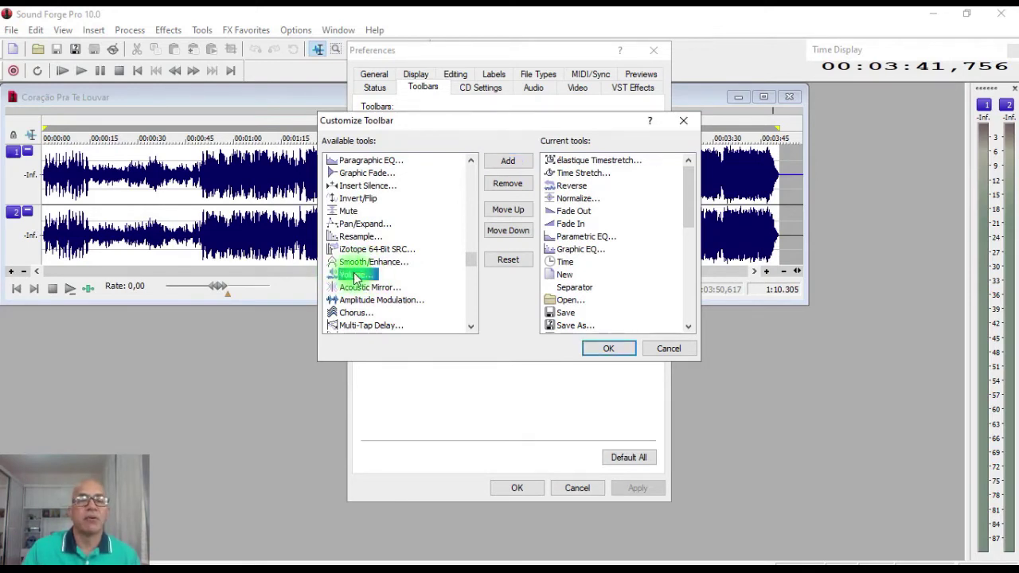
pyautogui.click(509, 166)
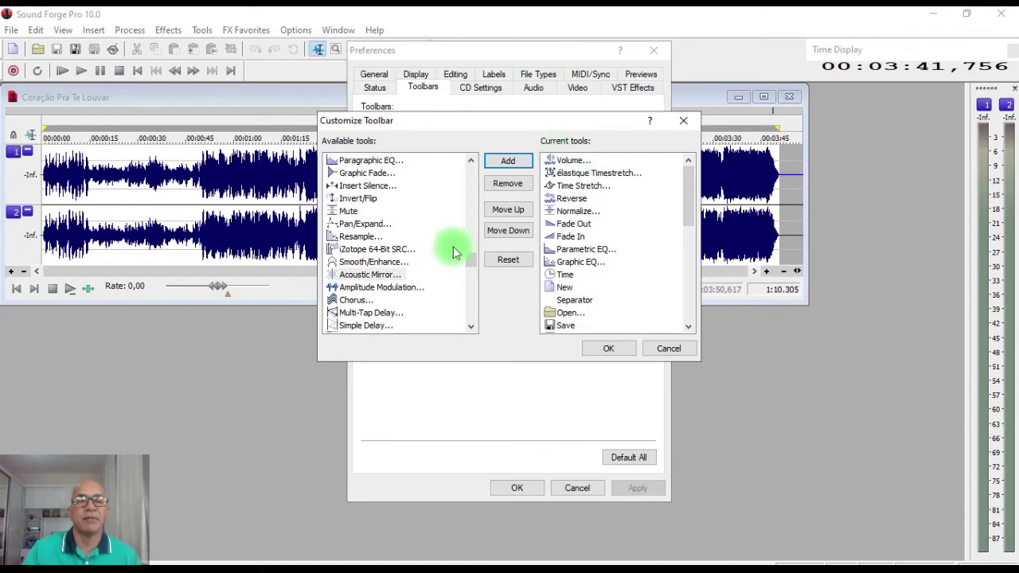
pyautogui.click(366, 288)
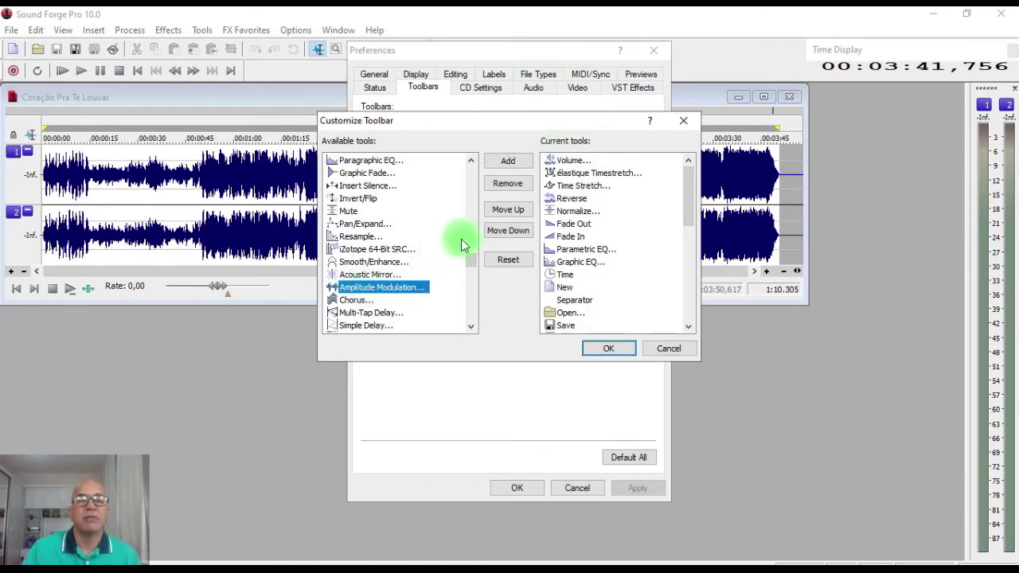
pyautogui.click(508, 164)
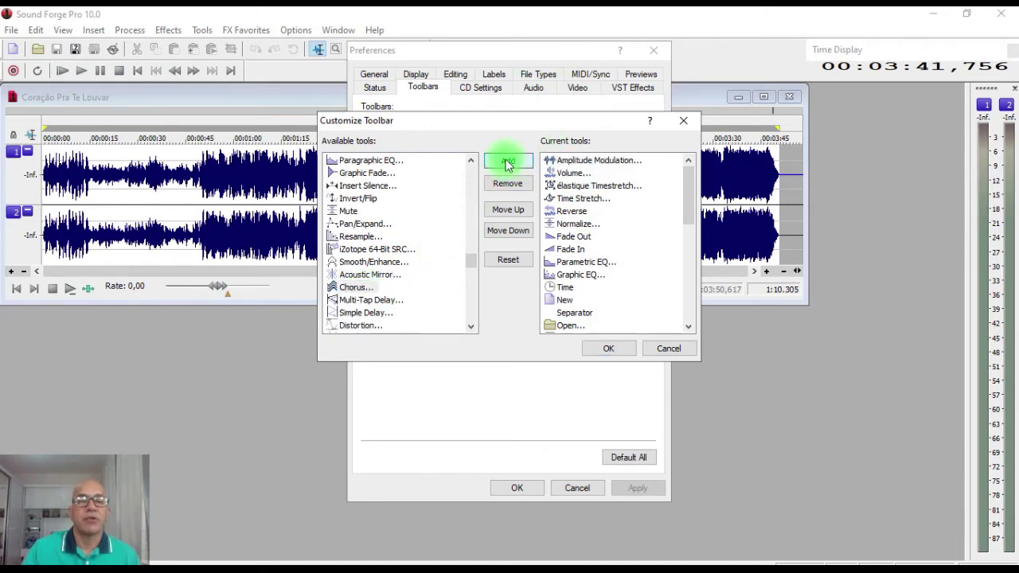
# - Add the Wave Hammer and Reverb effects to the Standard toolbar's current tools
pyautogui.click(471, 327)
pyautogui.click(471, 326)
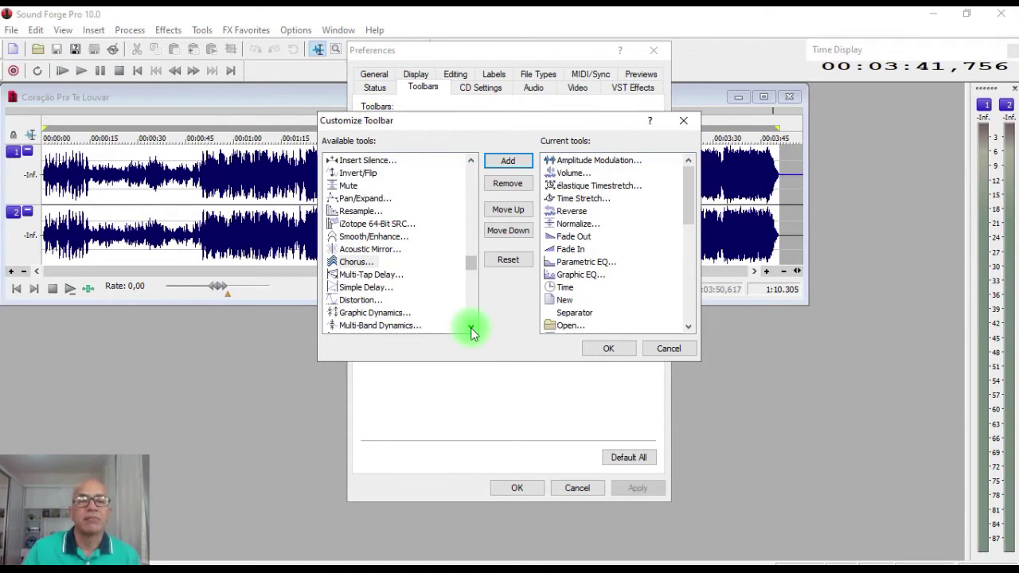
pyautogui.click(472, 328)
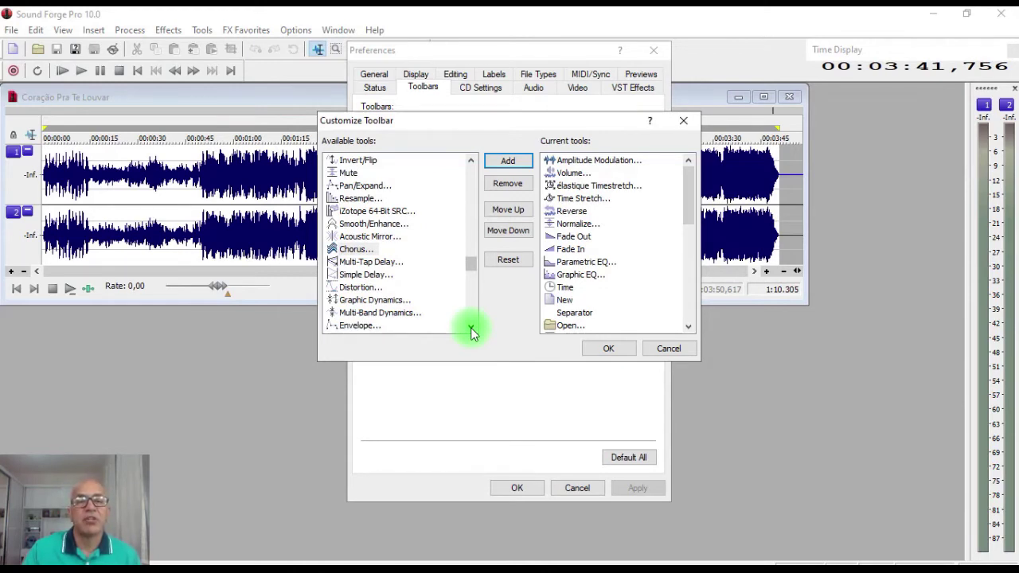
pyautogui.click(472, 328)
pyautogui.click(472, 328)
pyautogui.click(471, 328)
pyautogui.click(471, 328)
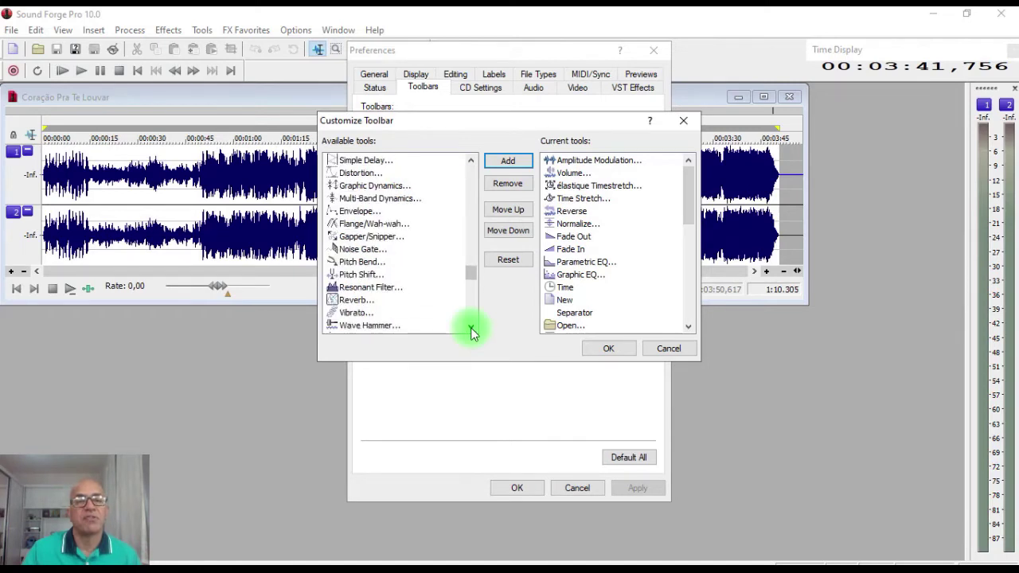
pyautogui.click(471, 328)
pyautogui.click(472, 328)
pyautogui.click(472, 328)
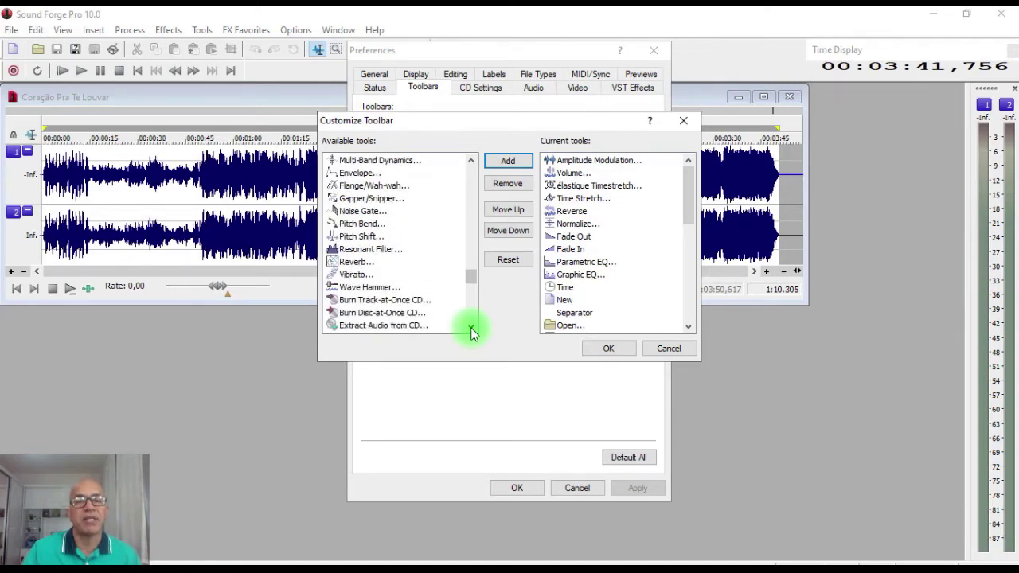
pyautogui.click(471, 328)
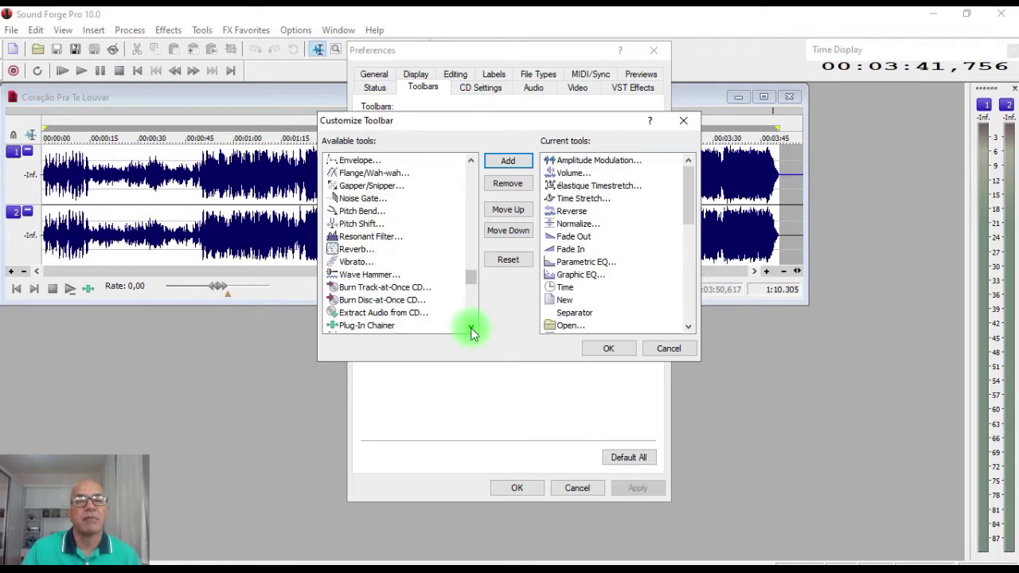
pyautogui.click(472, 328)
pyautogui.click(471, 328)
pyautogui.click(365, 250)
pyautogui.click(502, 162)
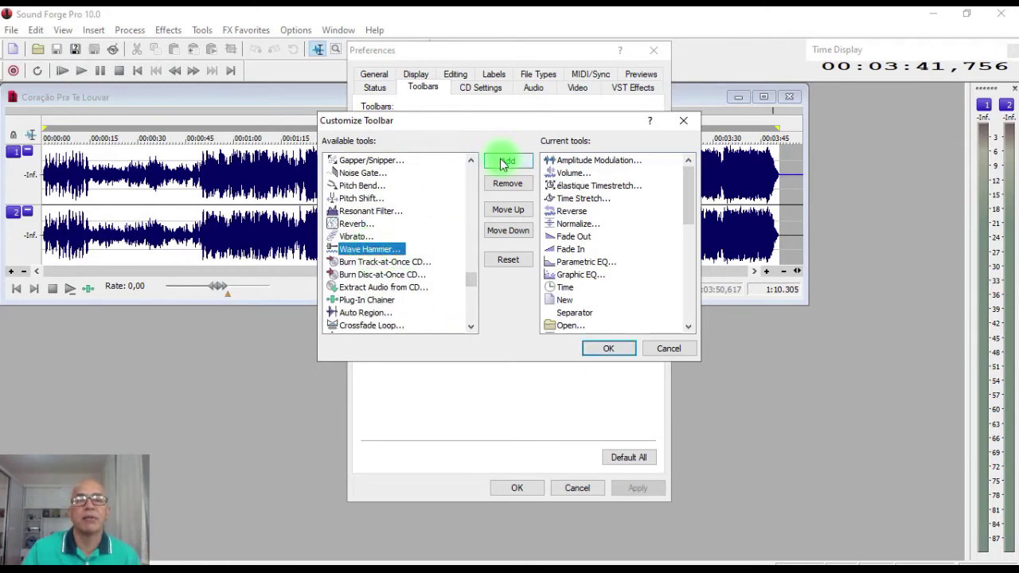
pyautogui.click(503, 163)
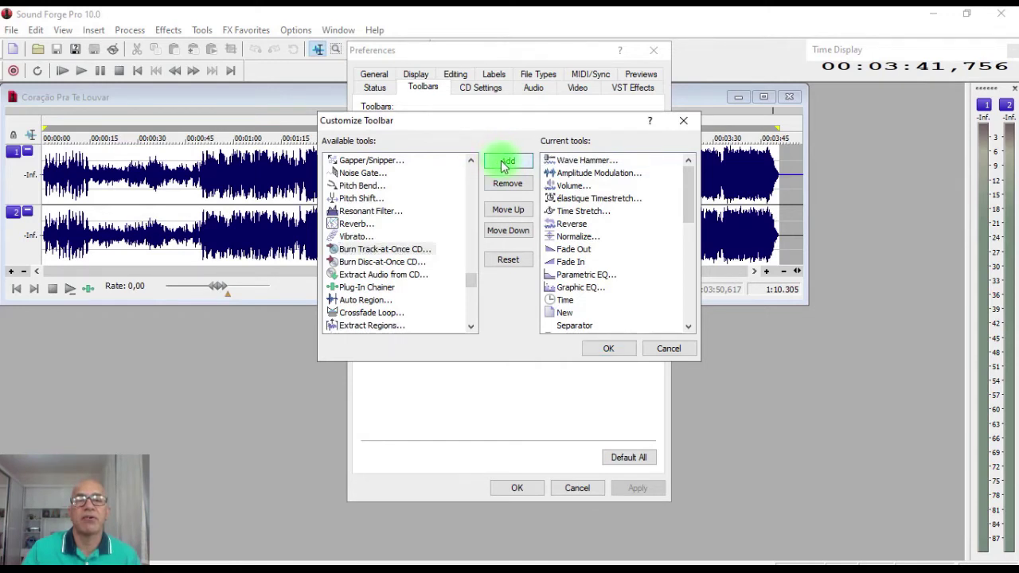
pyautogui.click(349, 224)
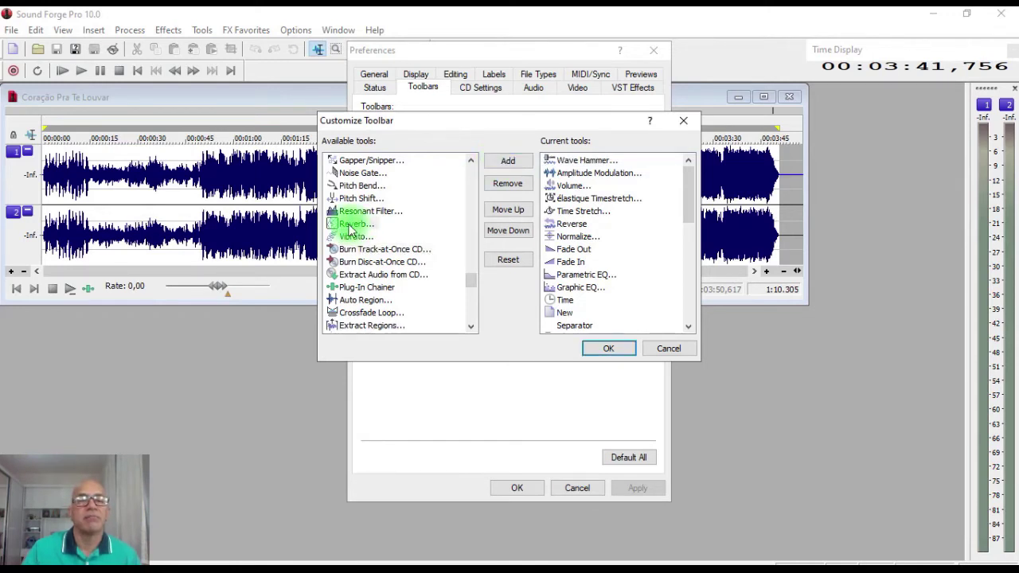
pyautogui.click(510, 165)
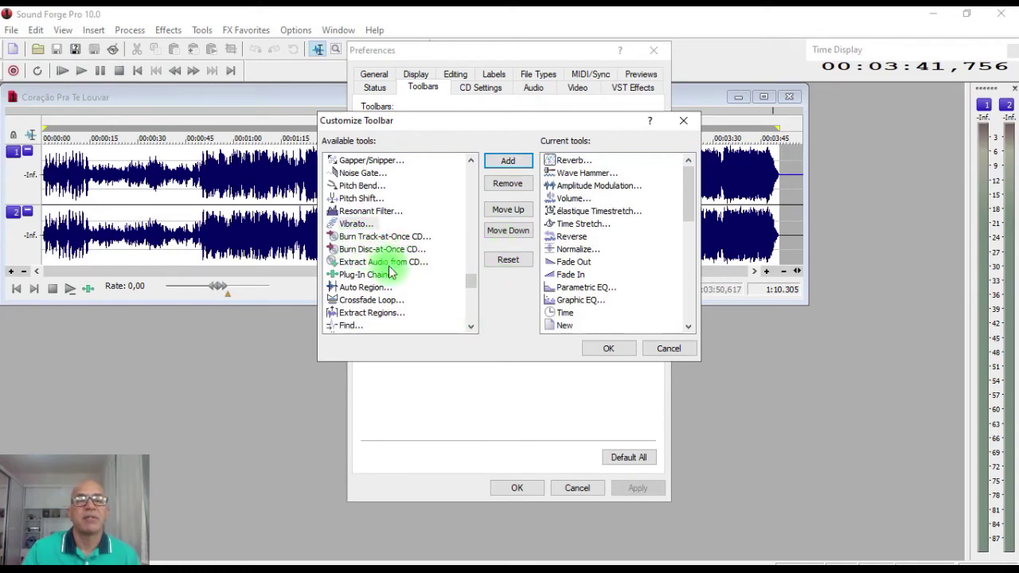
# - Look through the remaining available tools, from the CD and restoration tools to the script entries such as Save Regions as Files
pyautogui.scroll(-6, 466, 320)
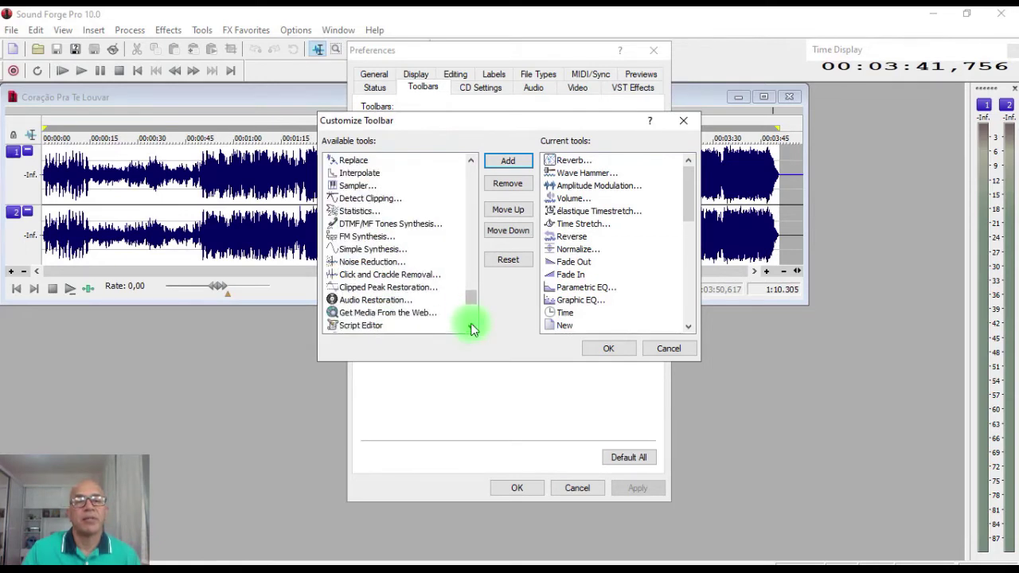
pyautogui.scroll(-1, 472, 329)
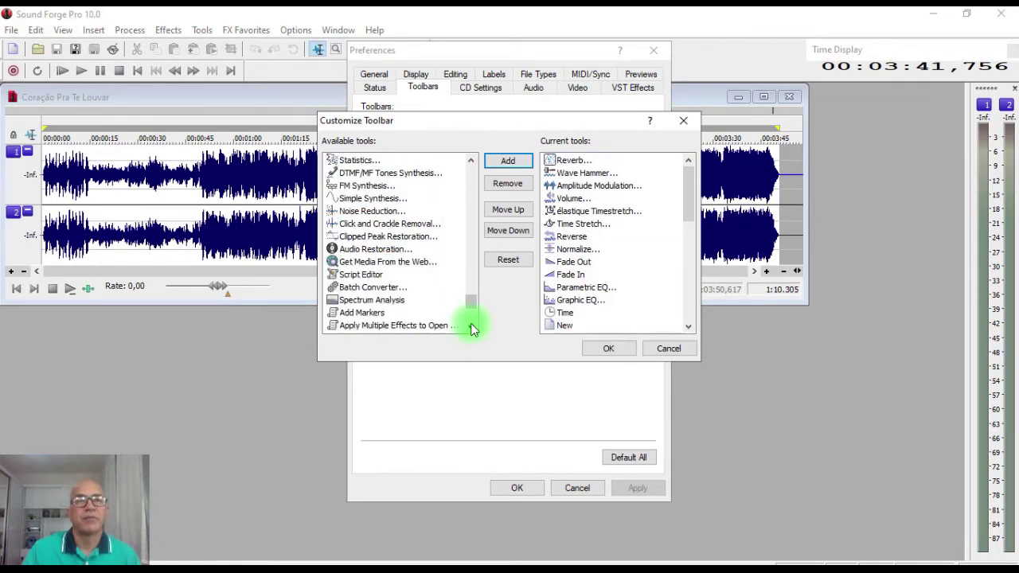
pyautogui.scroll(-4, 471, 329)
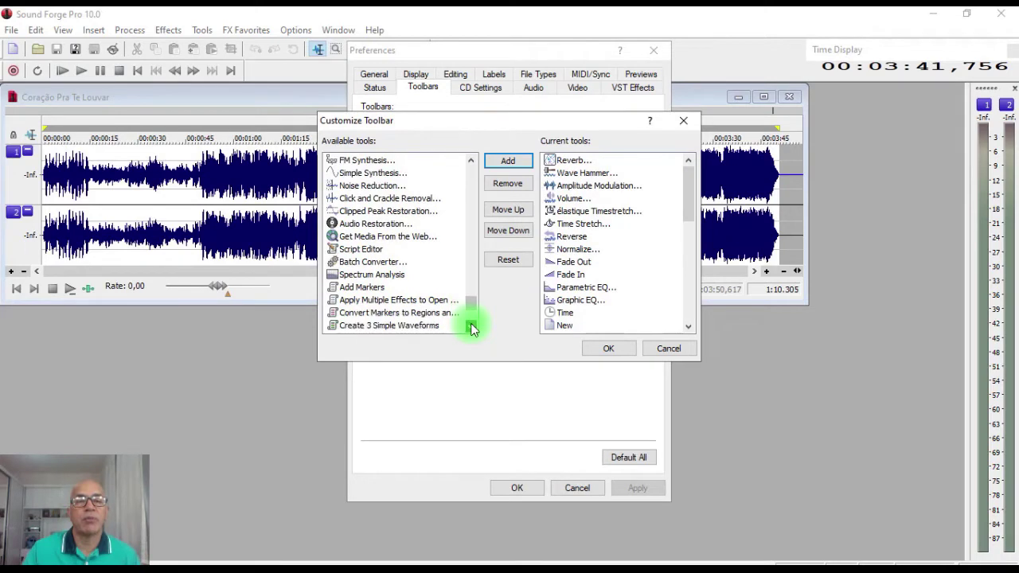
pyautogui.scroll(-5, 472, 329)
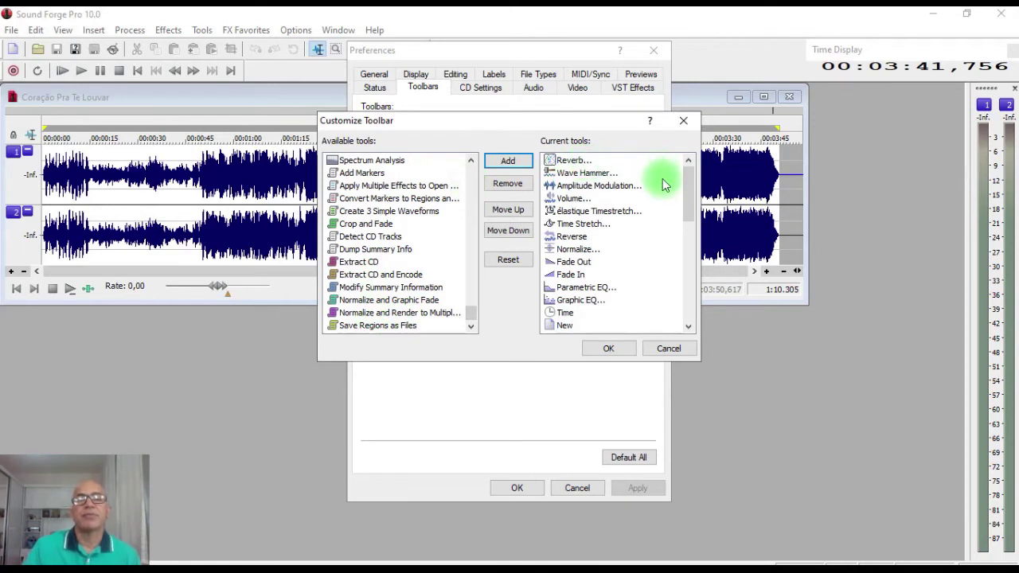
# - Reorder the current tools by moving Reverb down three places, to directly below Volume
pyautogui.click(578, 161)
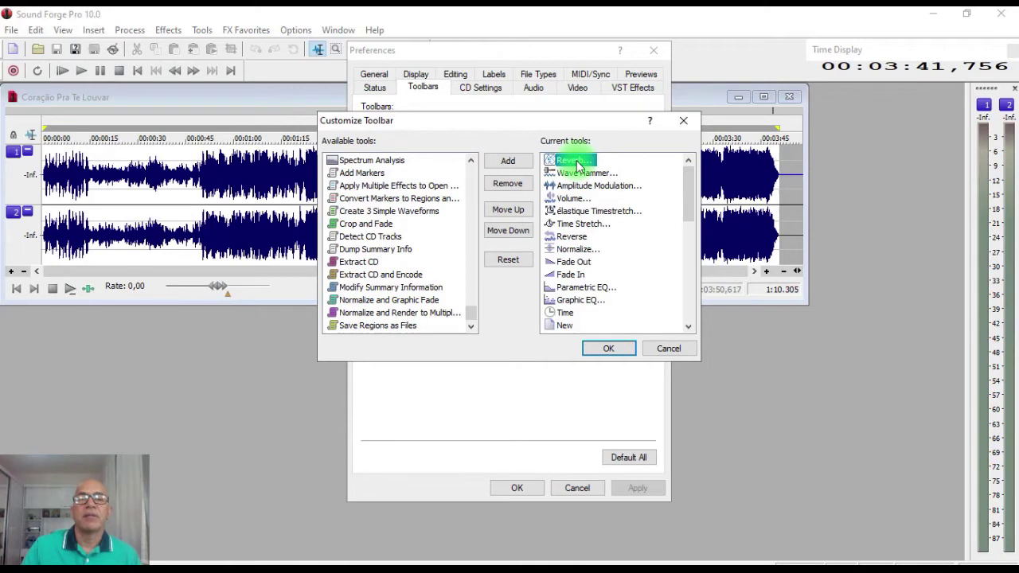
pyautogui.click(502, 232)
pyautogui.click(503, 232)
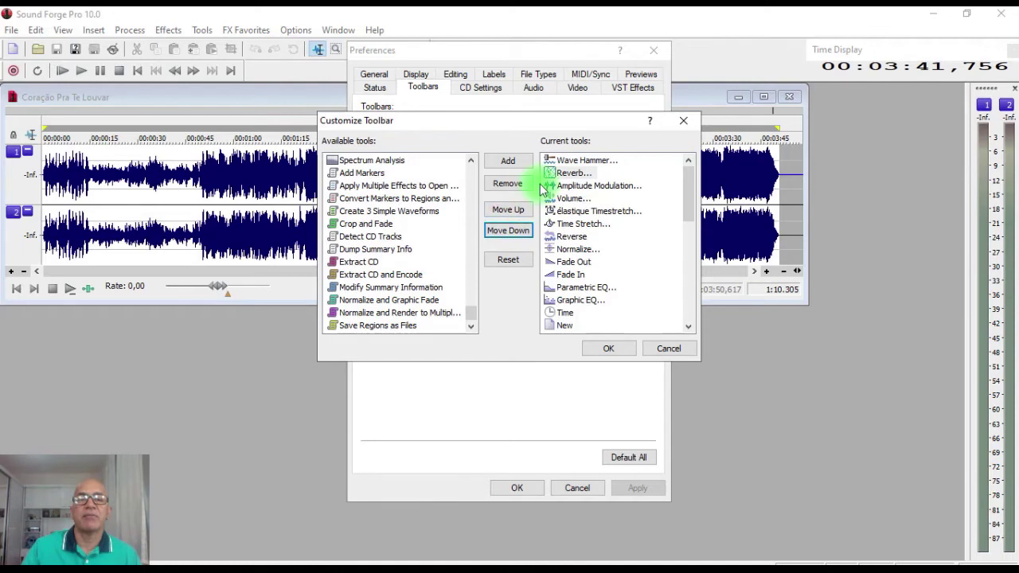
pyautogui.click(582, 177)
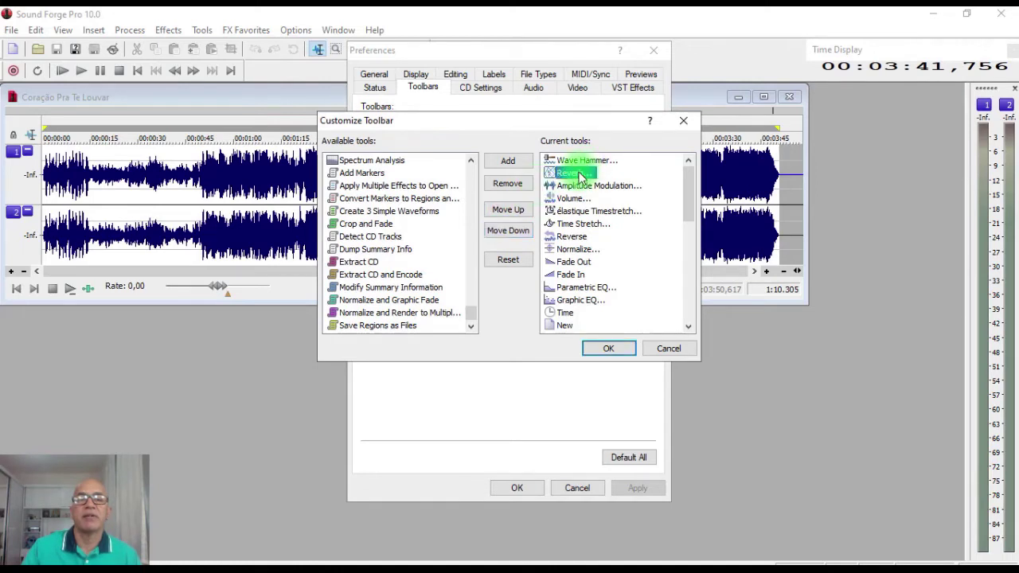
pyautogui.click(509, 231)
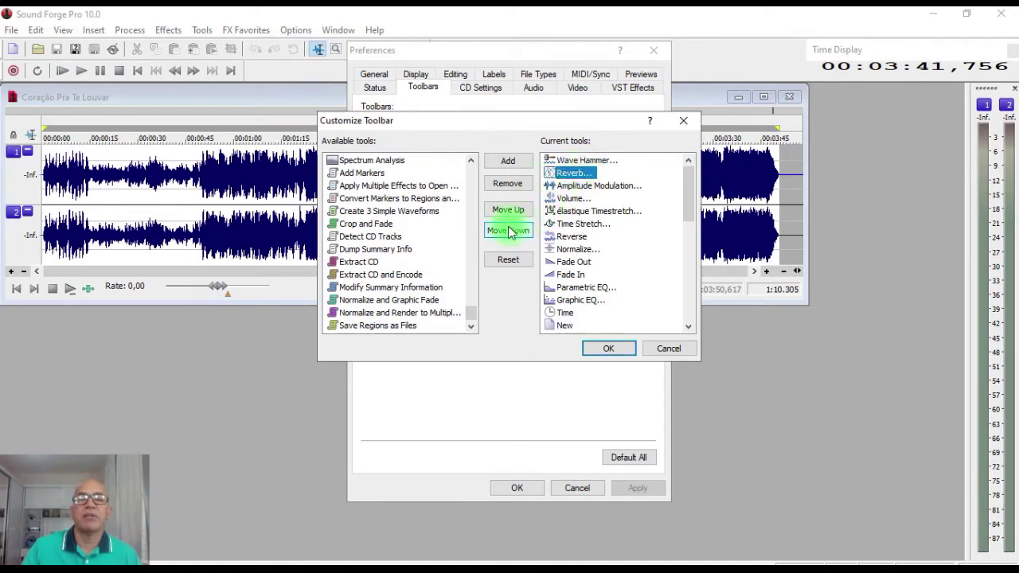
pyautogui.click(510, 230)
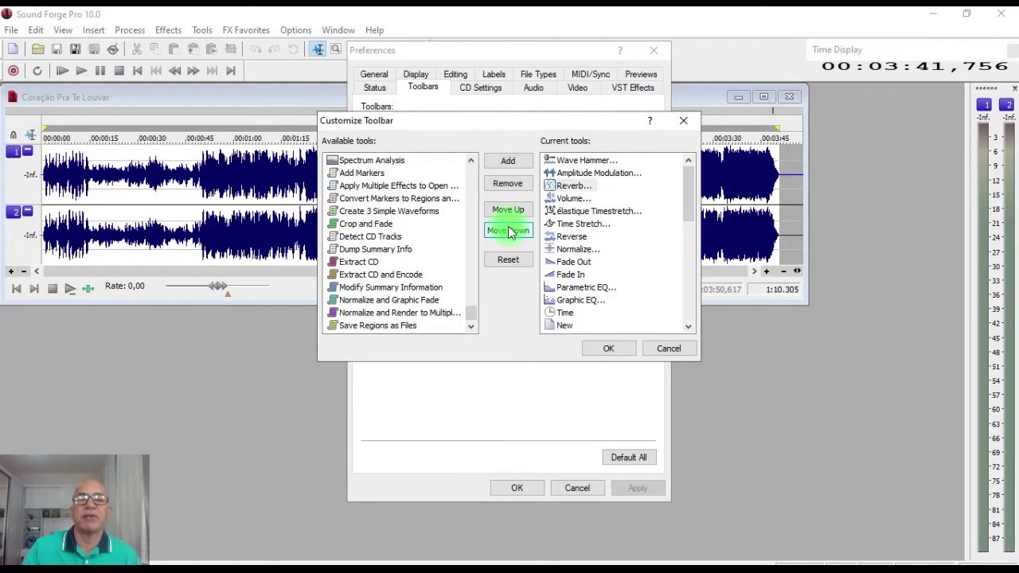
pyautogui.click(573, 187)
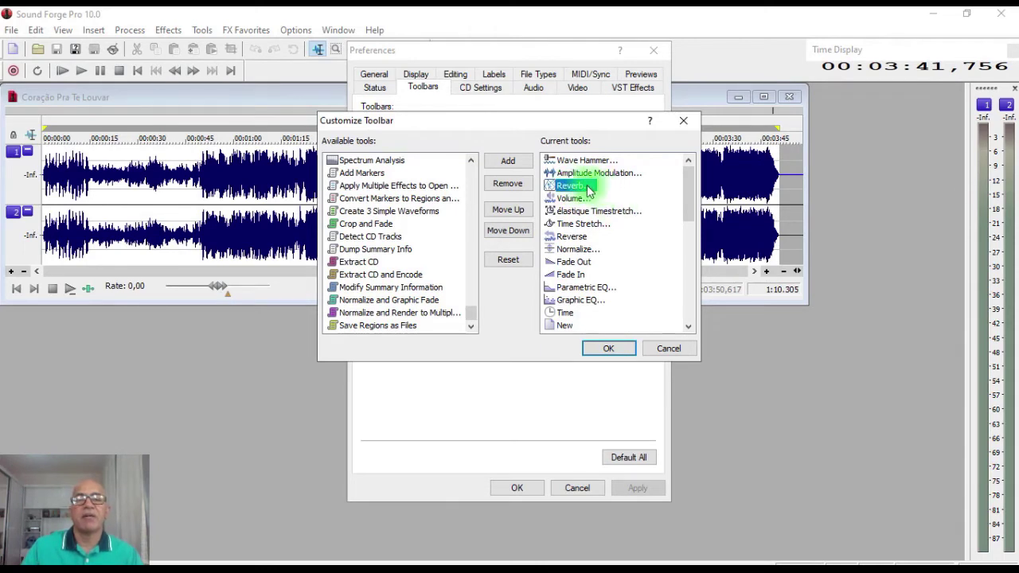
pyautogui.click(504, 235)
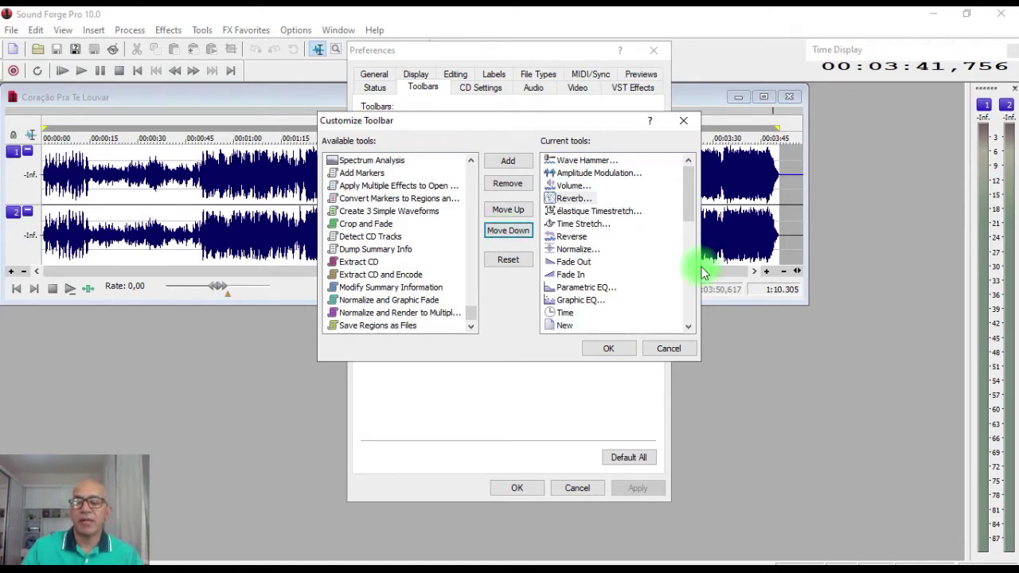
# - Move Reverb and Wave Hammer to the end of the Standard toolbar's current tools, below Interactive Tutorials
pyautogui.scroll(-7, 704, 273)
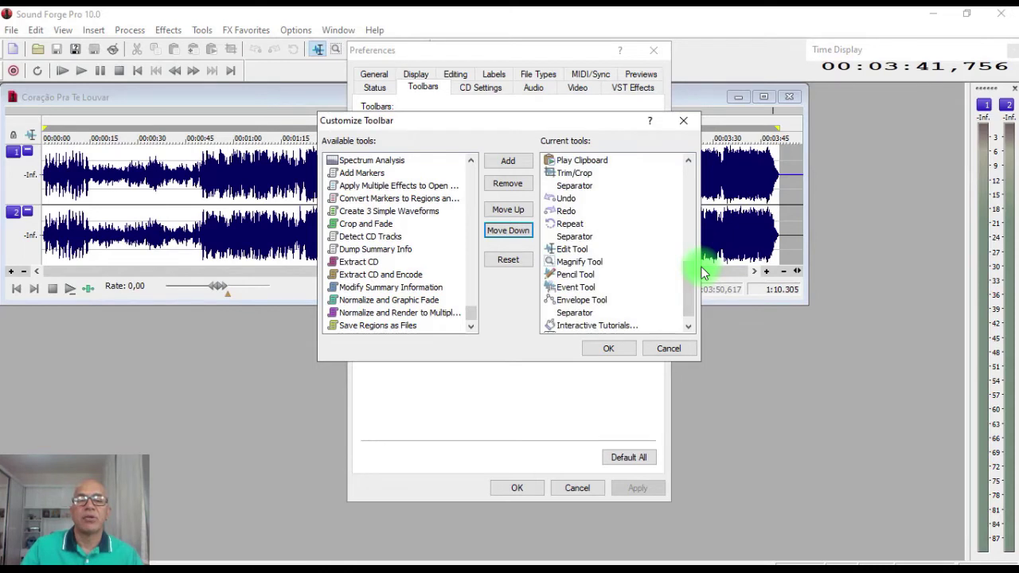
pyautogui.click(690, 326)
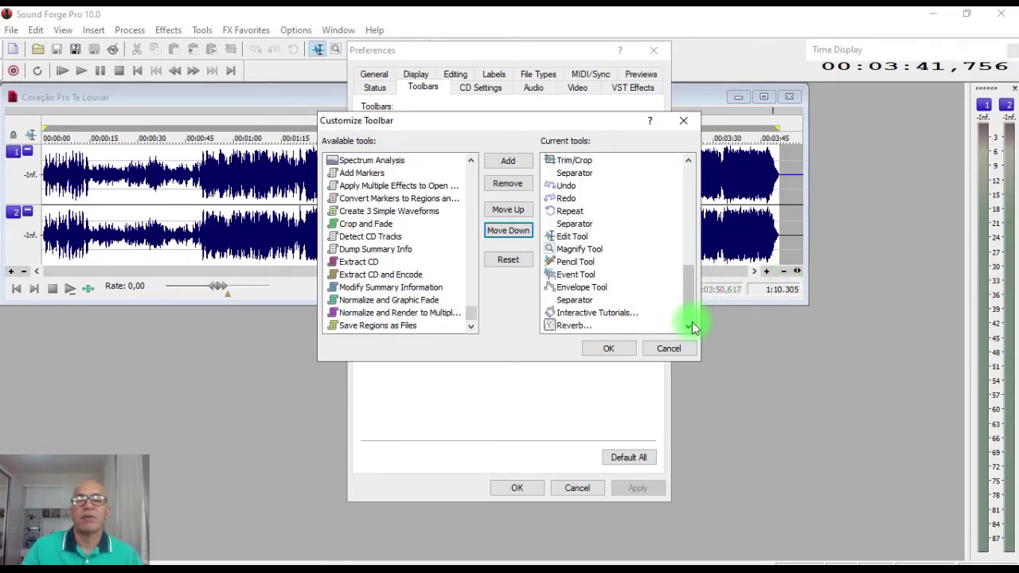
pyautogui.scroll(2, 694, 173)
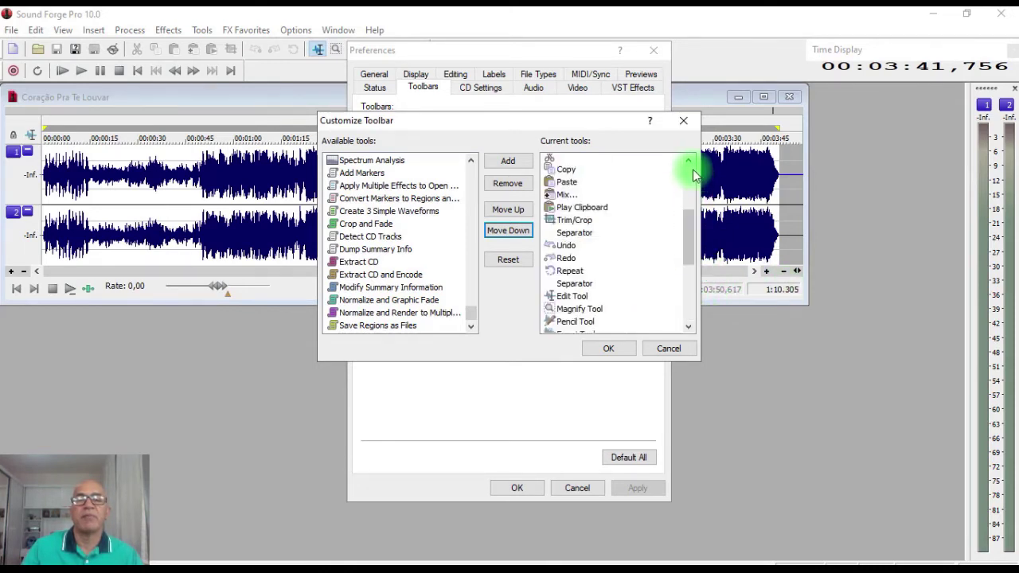
pyautogui.scroll(3, 693, 176)
pyautogui.click(588, 161)
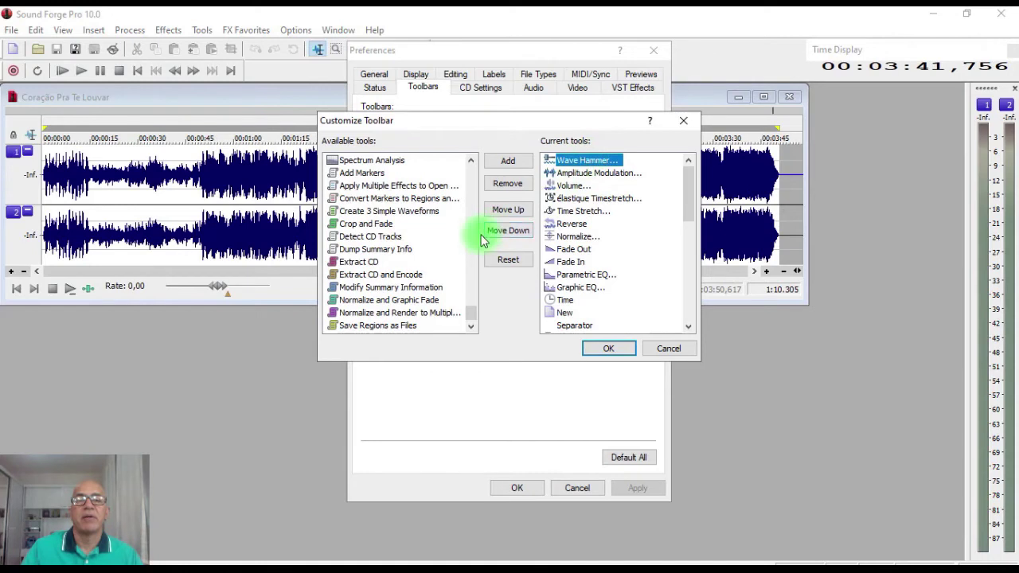
pyautogui.click(506, 237)
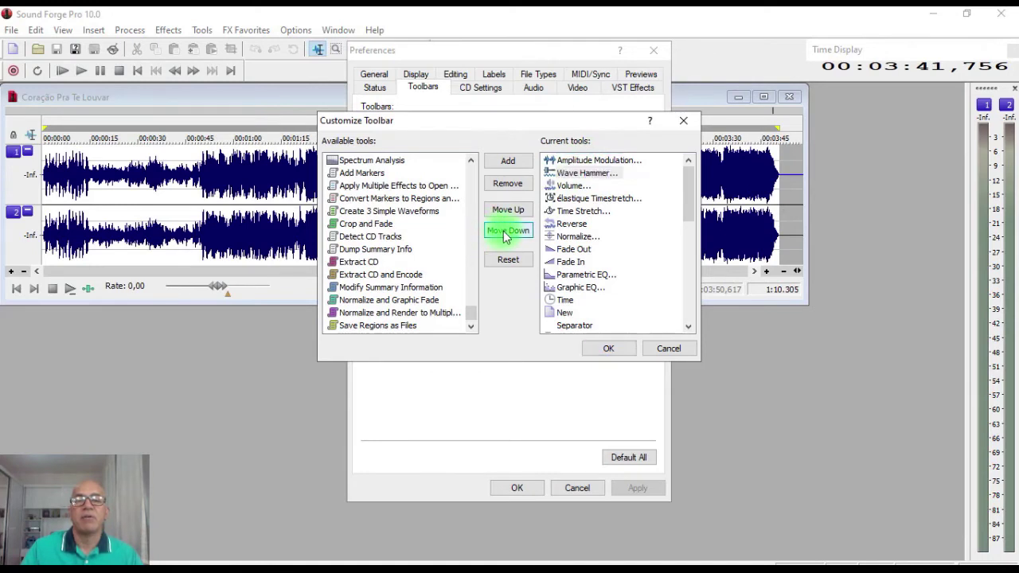
pyautogui.click(507, 238)
pyautogui.click(507, 237)
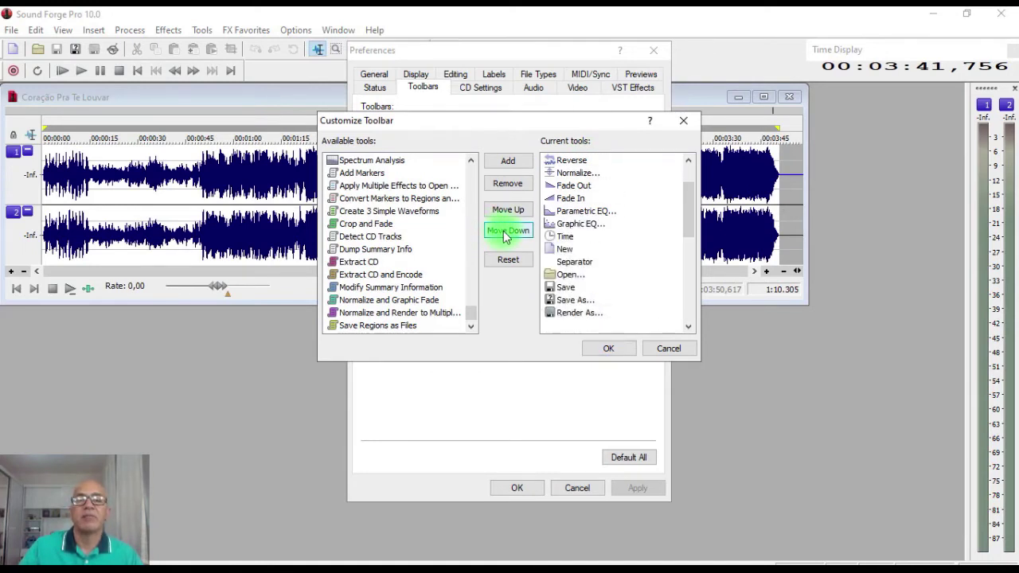
pyautogui.click(507, 238)
pyautogui.click(507, 237)
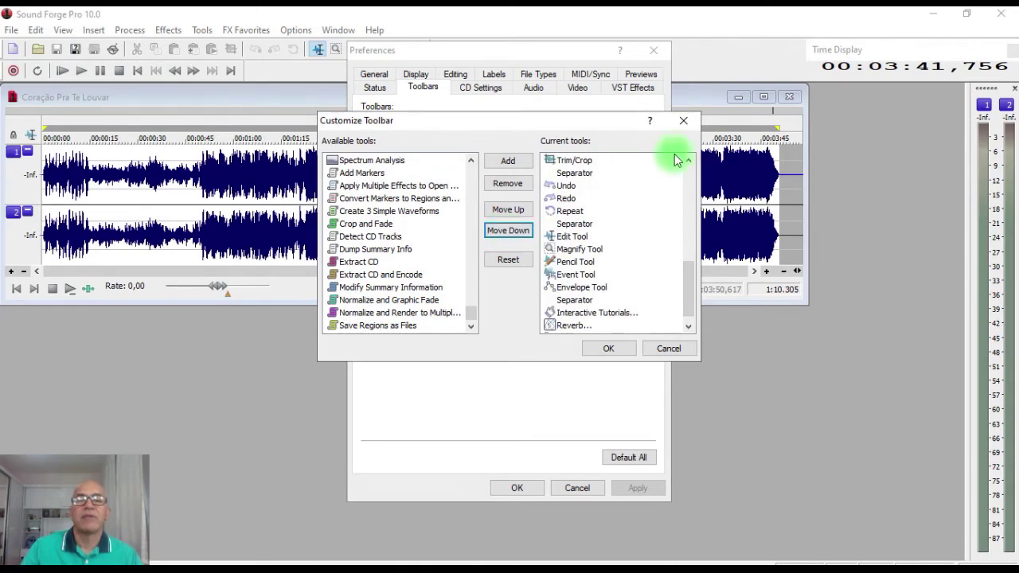
# - Move the Time tool to the end of the current tools, directly below Wave Hammer
pyautogui.click(689, 175)
pyautogui.click(582, 163)
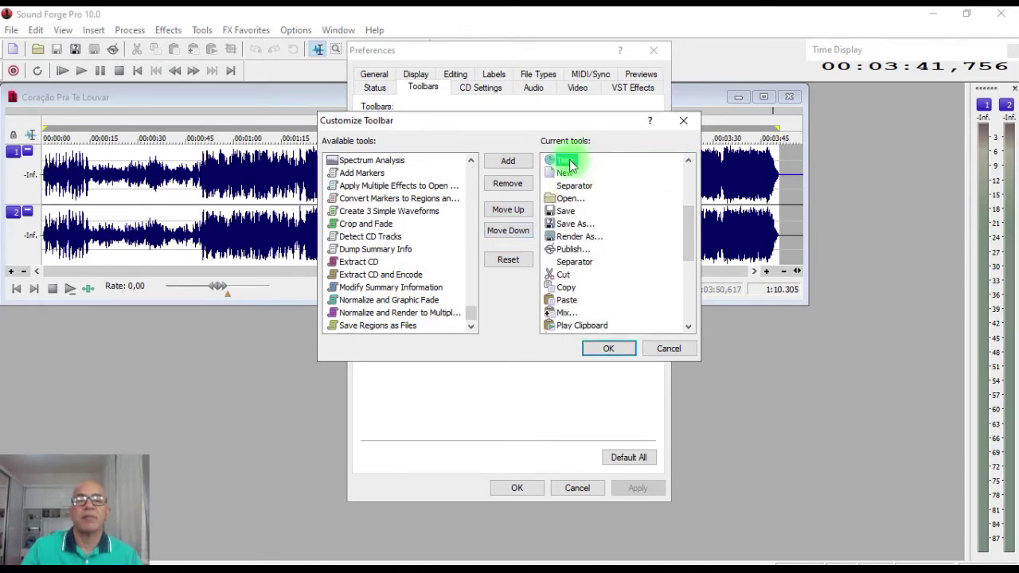
pyautogui.click(514, 231)
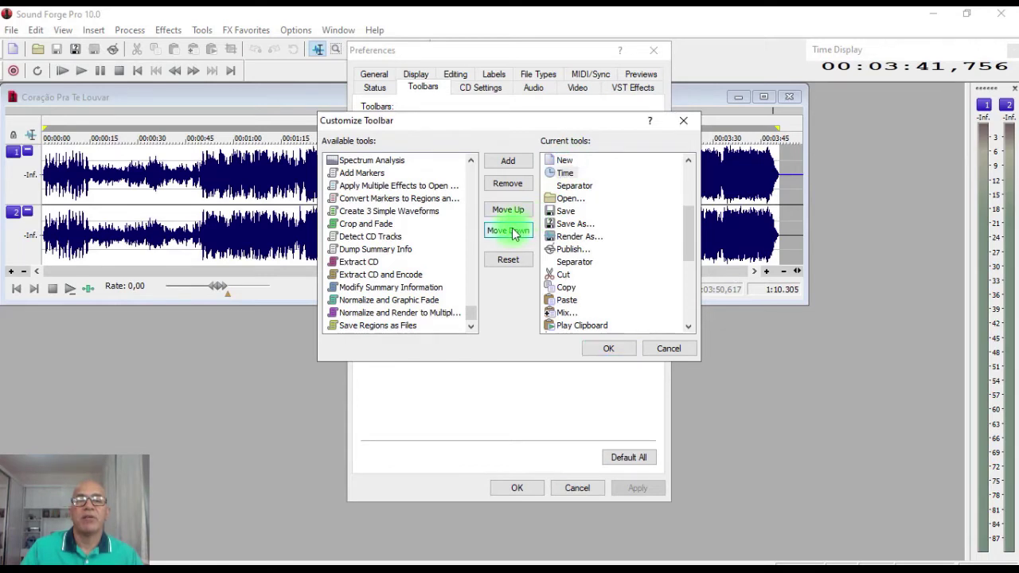
pyautogui.click(514, 232)
pyautogui.click(513, 232)
pyautogui.click(514, 232)
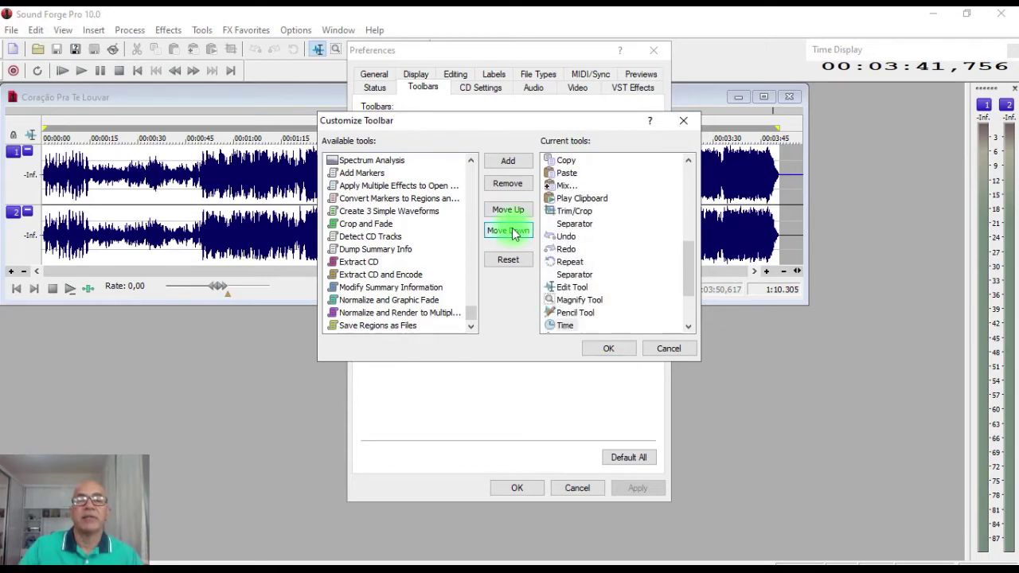
pyautogui.click(514, 232)
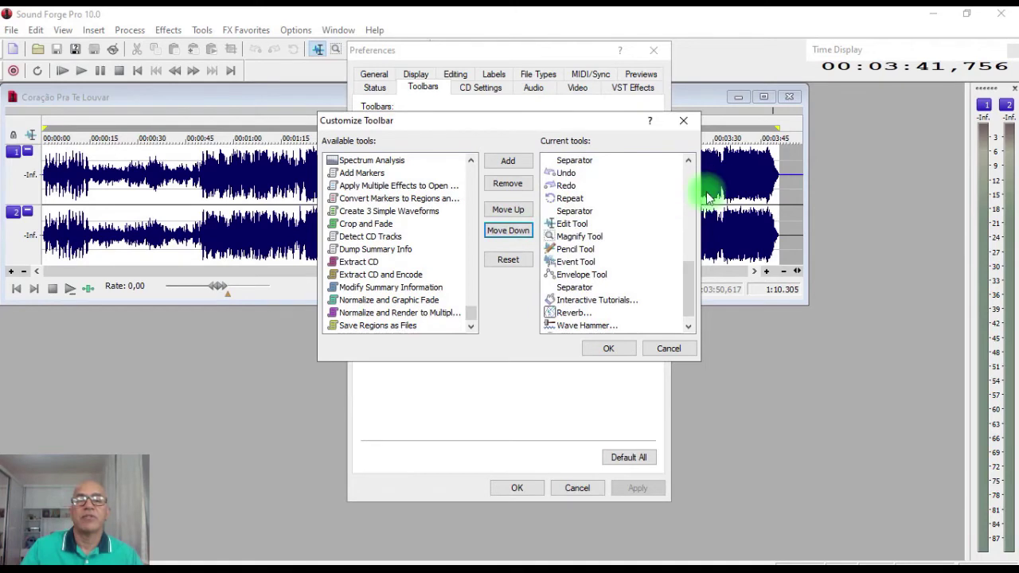
# - Move Amplitude Modulation from the start of the current tools to the end, directly below Time
pyautogui.scroll(5, 693, 173)
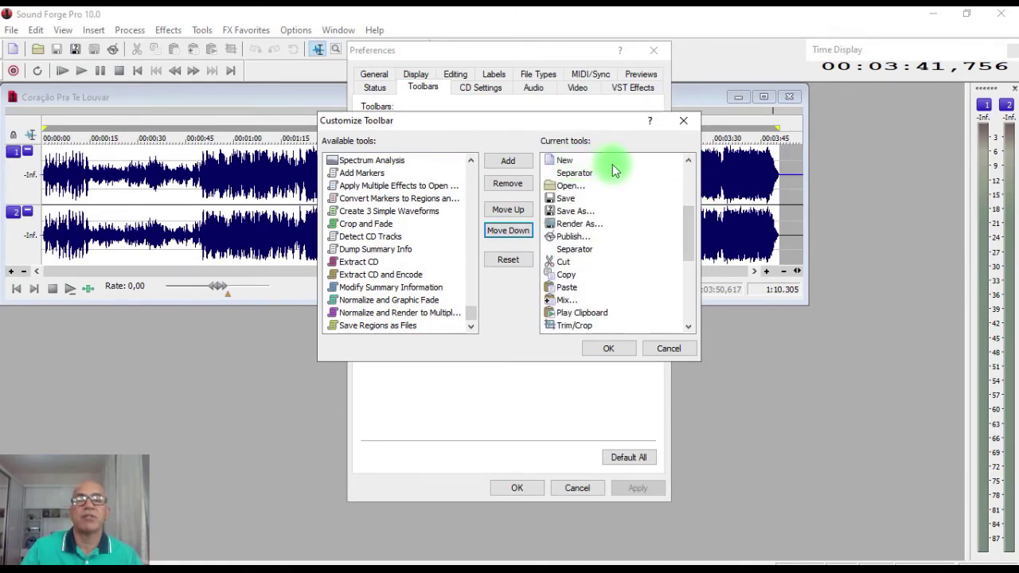
pyautogui.click(690, 176)
pyautogui.click(594, 160)
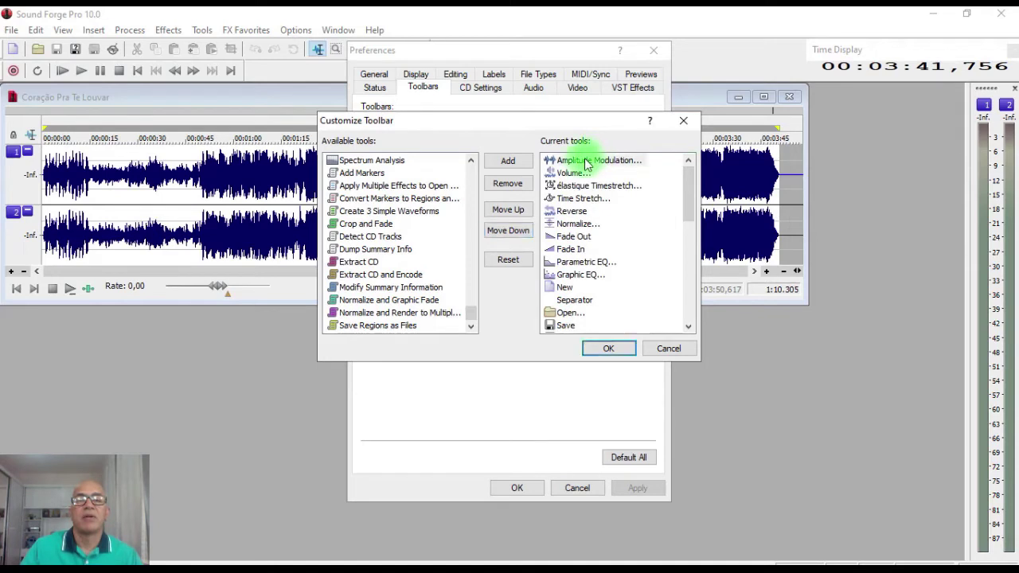
pyautogui.click(511, 231)
pyautogui.click(512, 230)
pyautogui.click(512, 231)
pyautogui.click(512, 231)
pyautogui.click(512, 231)
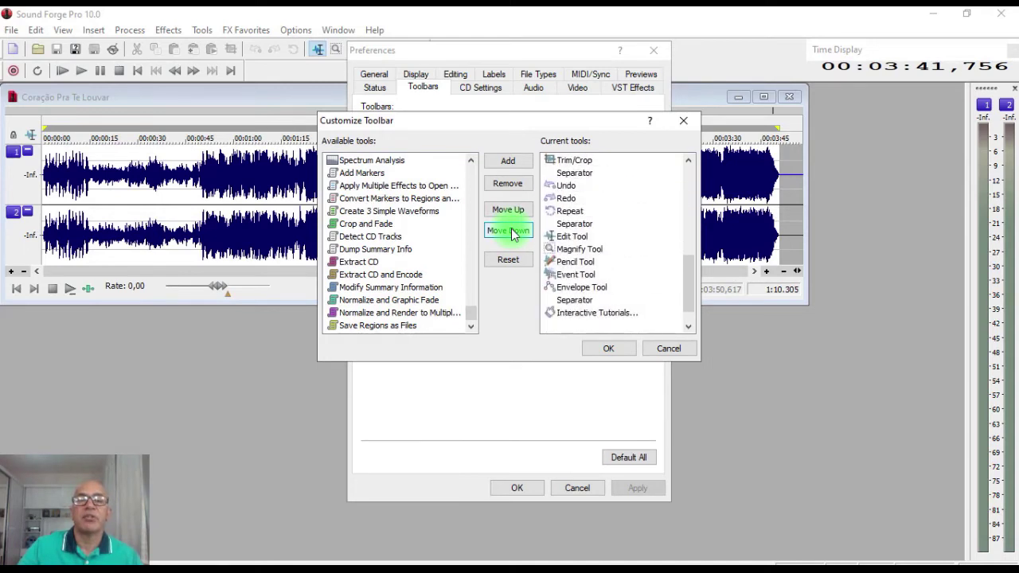
pyautogui.click(512, 230)
# - Move Volume from the start of the current tools to the end, directly below Amplitude Modulation
pyautogui.click(548, 208)
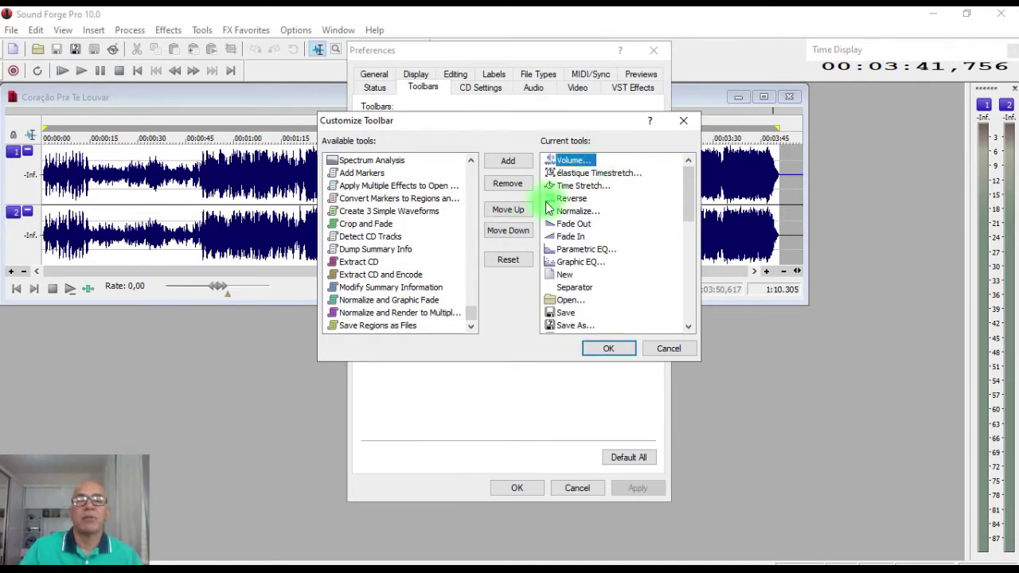
pyautogui.click(512, 231)
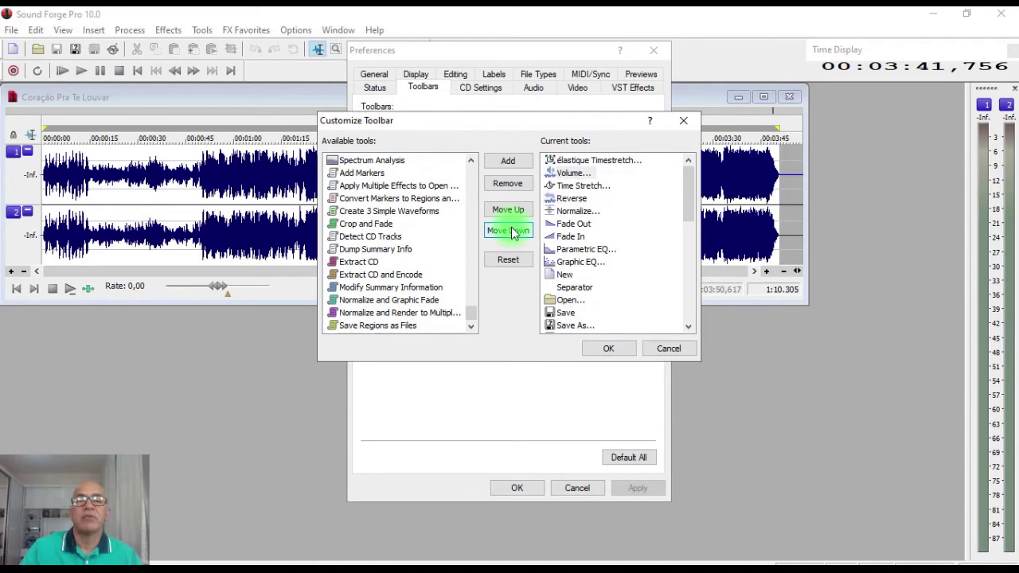
pyautogui.press('space')
pyautogui.press('space')
pyautogui.press('space')
pyautogui.press('space')
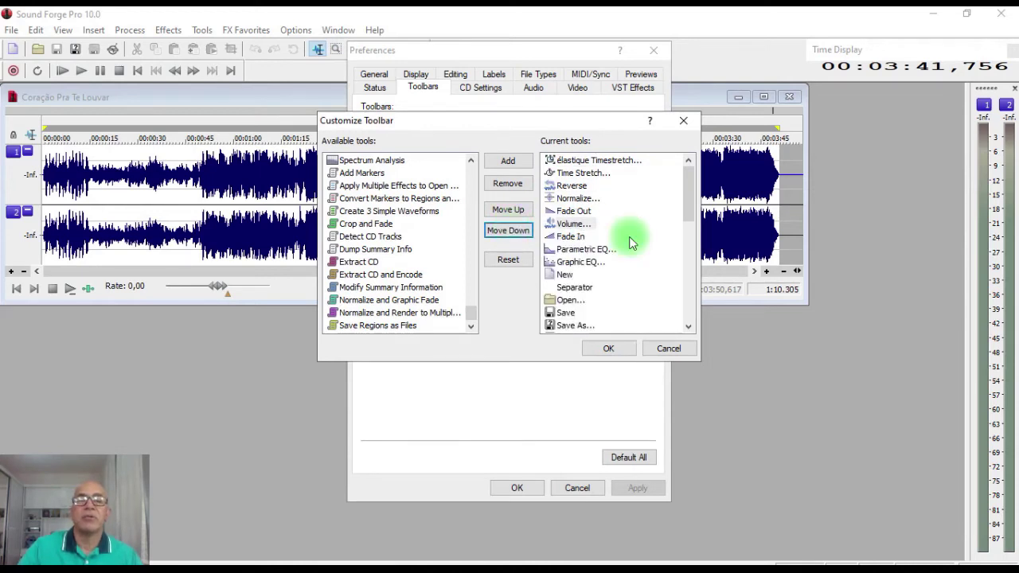
pyautogui.press('space')
pyautogui.press('space')
pyautogui.press('space')
pyautogui.press('space')
pyautogui.press('space')
pyautogui.press('space')
pyautogui.press('space')
pyautogui.press('space')
pyautogui.press('space')
pyautogui.press('space')
pyautogui.press('space')
pyautogui.press('space')
pyautogui.press('space')
pyautogui.press('space')
pyautogui.press('space')
pyautogui.press('space')
pyautogui.press('space')
pyautogui.press('space')
pyautogui.press('space')
pyautogui.press('space')
# - Move élastique Timestretch from the start of the current tools to the end, directly below Volume
pyautogui.click(602, 195)
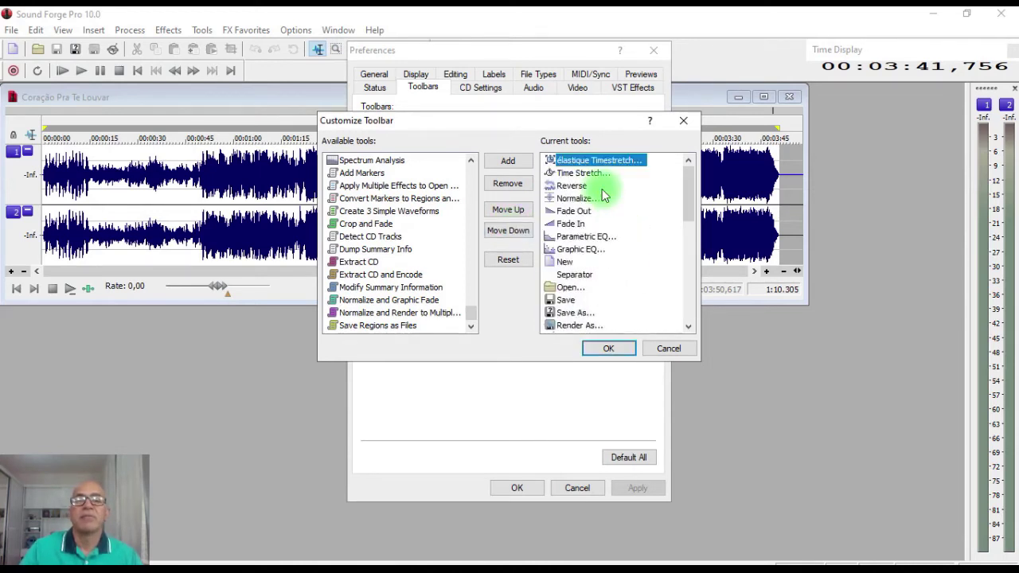
pyautogui.click(518, 231)
pyautogui.press('space')
pyautogui.press('space')
pyautogui.press('space')
pyautogui.press('space')
pyautogui.press('space')
pyautogui.press('space')
pyautogui.press('space')
pyautogui.press('space')
pyautogui.press('space')
pyautogui.press('space')
pyautogui.press('space')
pyautogui.press('space')
pyautogui.press('space')
pyautogui.press('space')
pyautogui.press('space')
pyautogui.press('space')
pyautogui.press('space')
pyautogui.press('space')
pyautogui.press('space')
pyautogui.press('space')
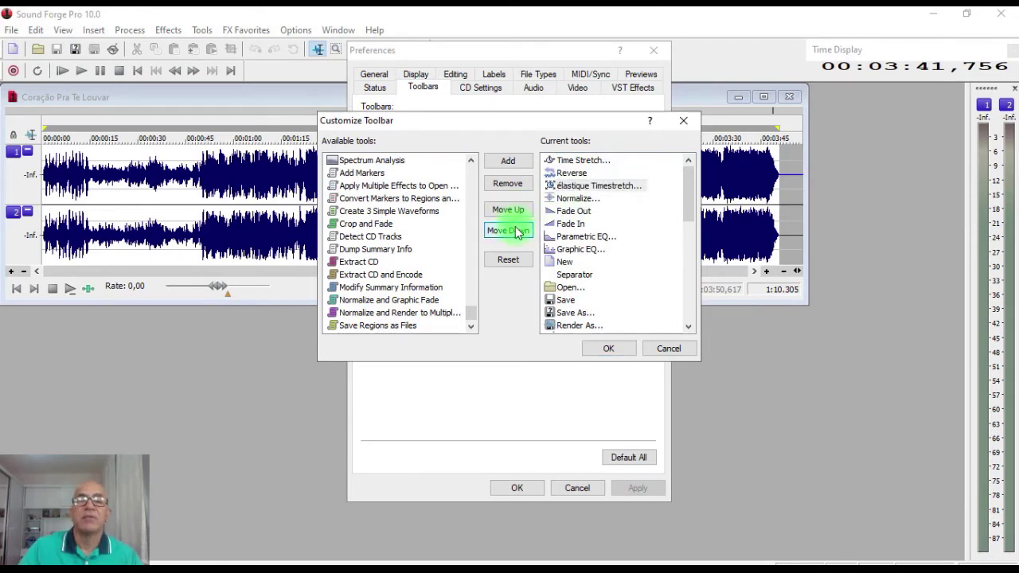
pyautogui.press('space')
pyautogui.press('space')
pyautogui.press('space')
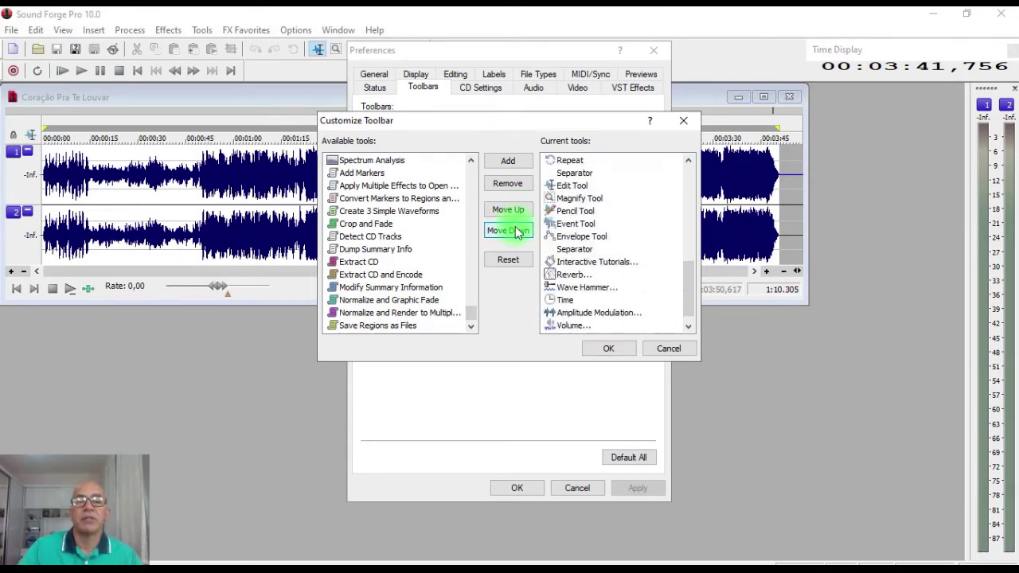
# - Move Time Stretch from the start of the current tools to the end, directly below élastique Timestretch
pyautogui.scroll(6, 677, 170)
pyautogui.click(577, 161)
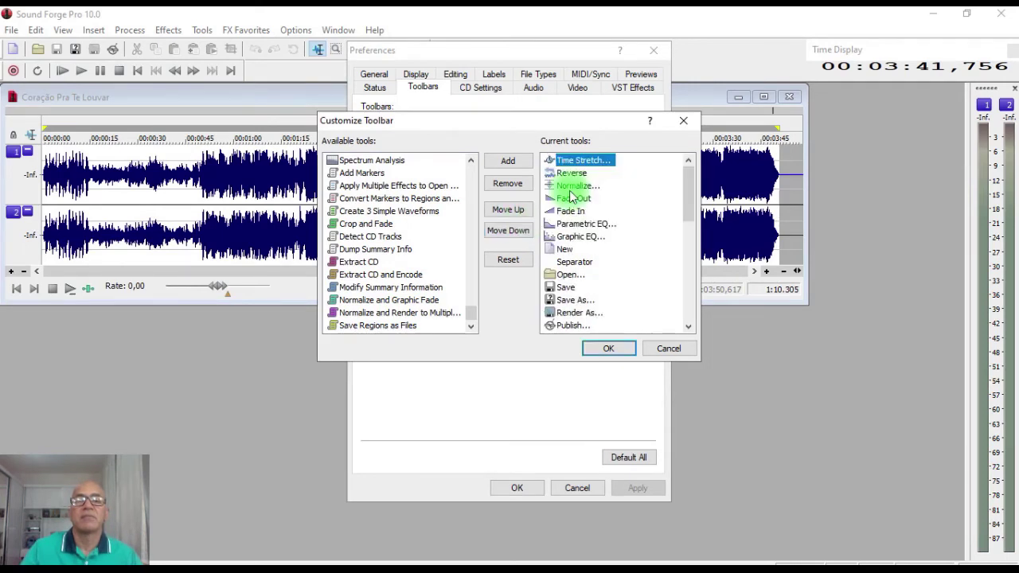
pyautogui.click(514, 236)
pyautogui.click(514, 236)
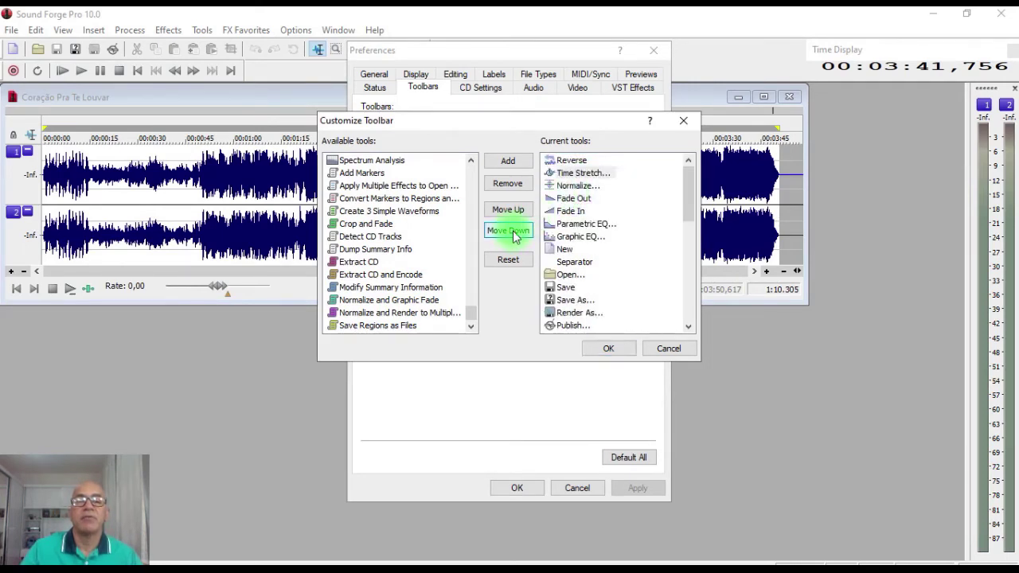
pyautogui.press('Return')
pyautogui.press('Return')
pyautogui.press('Return')
pyautogui.press('Return')
pyautogui.press('Return')
pyautogui.press('Return')
pyautogui.press('Return')
pyautogui.press('Return')
pyautogui.press('Return')
pyautogui.press('Return')
pyautogui.press('Return')
pyautogui.press('Return')
pyautogui.press('Return')
pyautogui.press('Return')
pyautogui.press('Return')
pyautogui.press('Return')
pyautogui.press('Return')
pyautogui.press('Return')
pyautogui.press('Return')
pyautogui.press('Return')
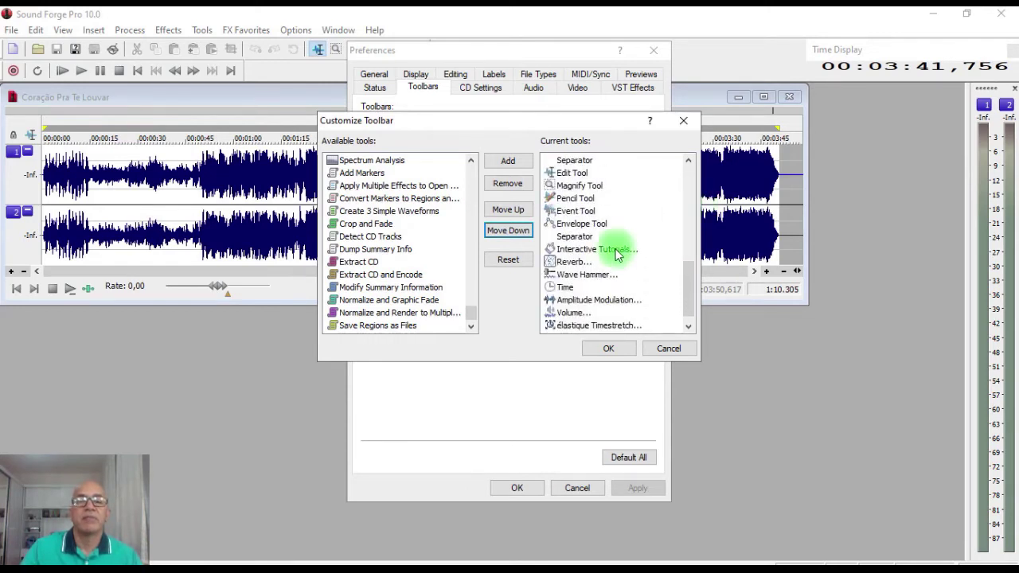
# - Move Reverse from the start of the current tools to the end, directly below Time Stretch
pyautogui.scroll(10, 693, 175)
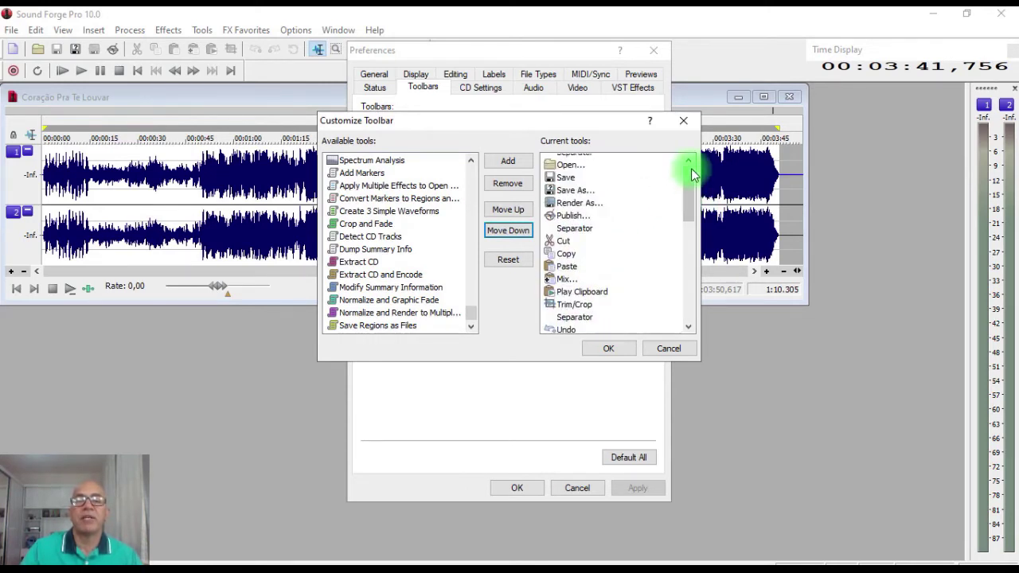
pyautogui.click(589, 162)
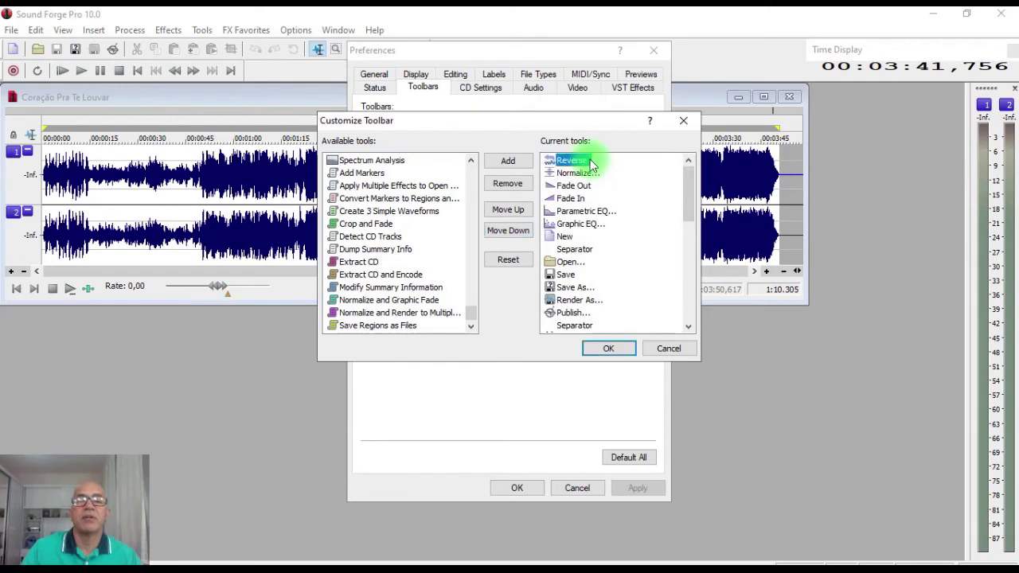
pyautogui.click(516, 232)
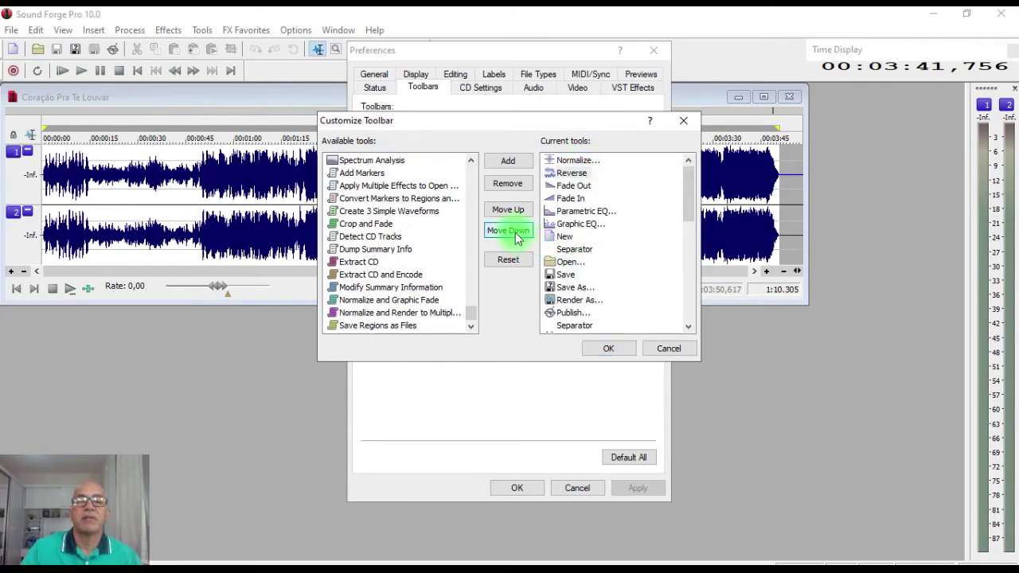
pyautogui.click(508, 231)
pyautogui.click(508, 231)
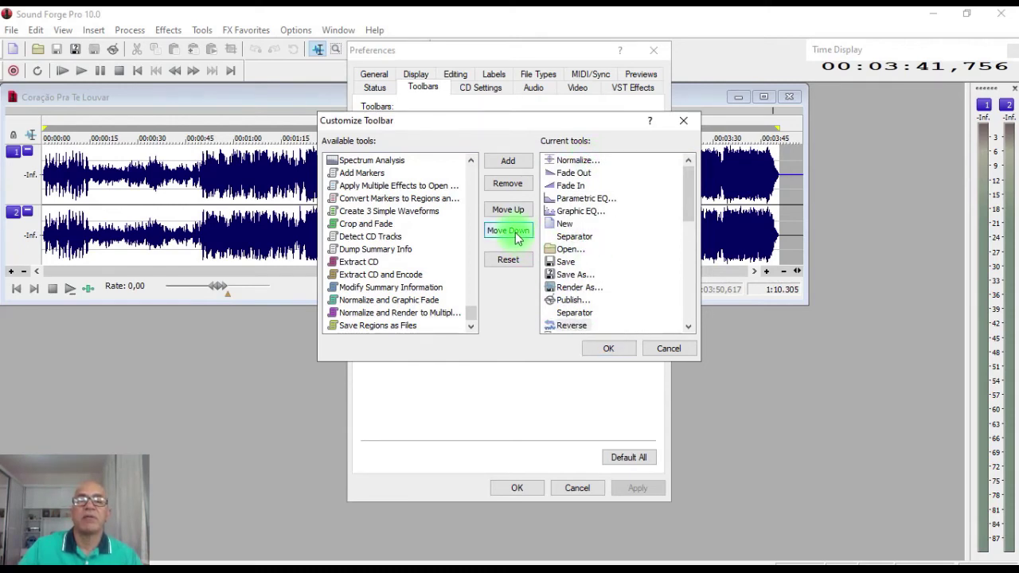
pyautogui.click(508, 231)
pyautogui.click(508, 231)
# - Move Normalize from the start of the current tools to the end, directly below Reverse
pyautogui.scroll(5, 562, 191)
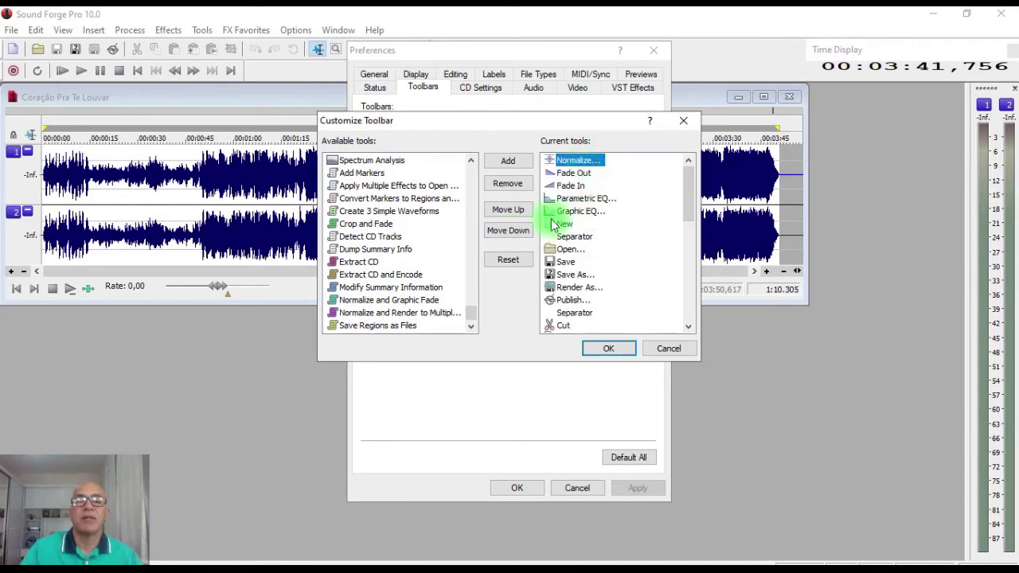
pyautogui.click(510, 231)
pyautogui.click(510, 231)
pyautogui.click(510, 231)
pyautogui.click(510, 231)
pyautogui.click(509, 231)
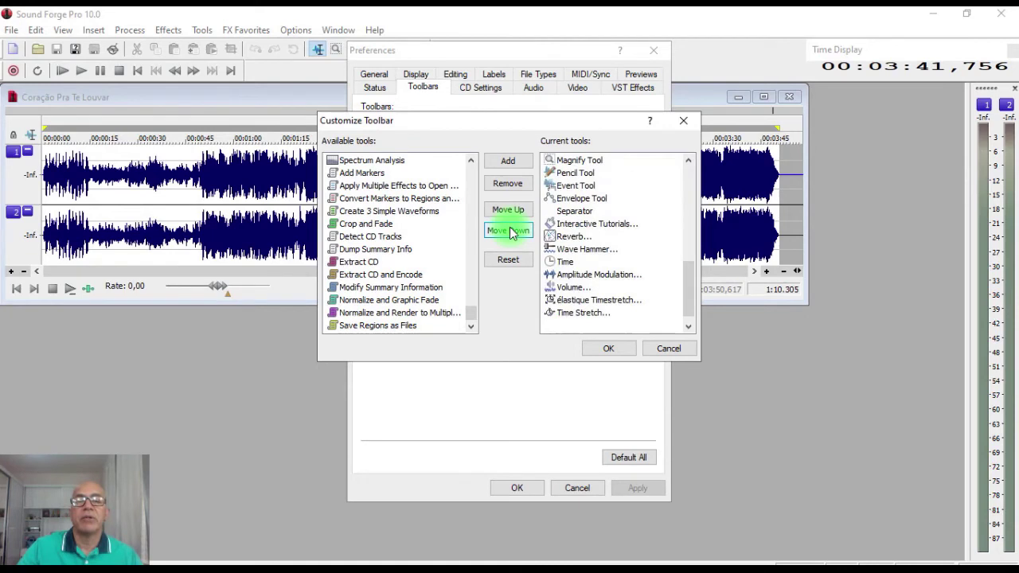
# - Move Fade In from its place below Fade Out to the end of the current tools, below Normalize
pyautogui.click(688, 158)
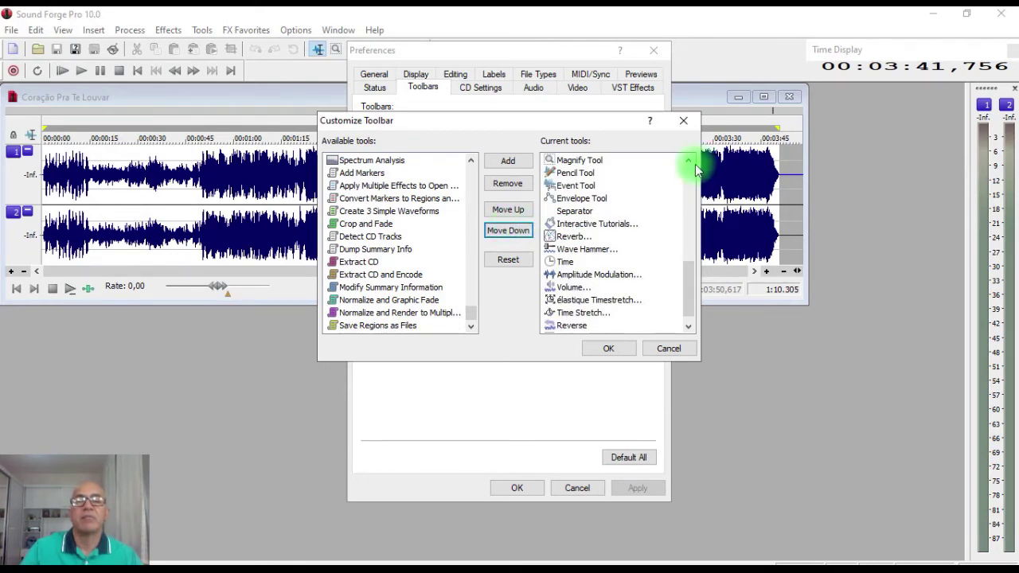
pyautogui.click(577, 173)
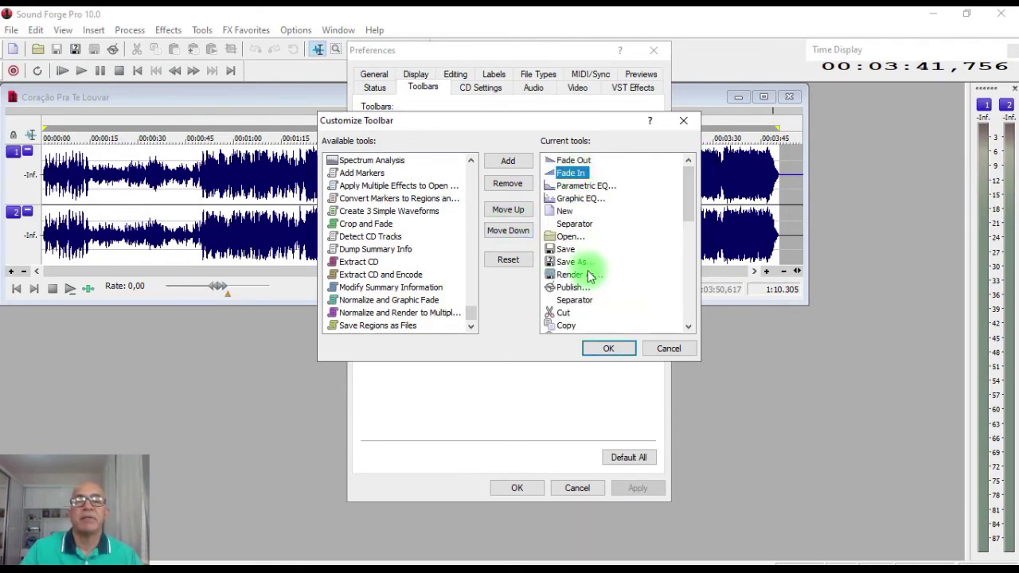
pyautogui.click(510, 234)
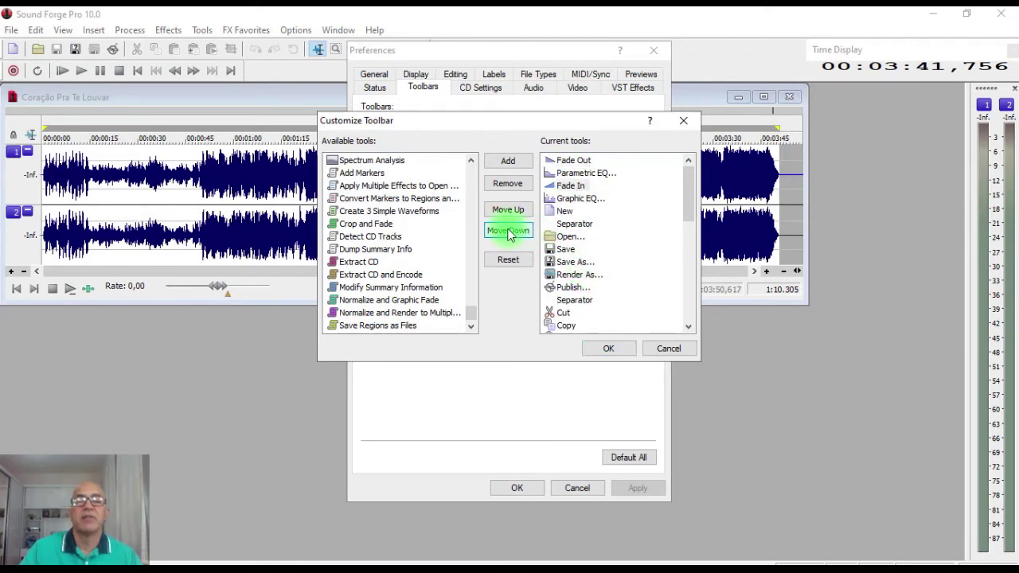
pyautogui.click(510, 234)
pyautogui.scroll(-10, 510, 234)
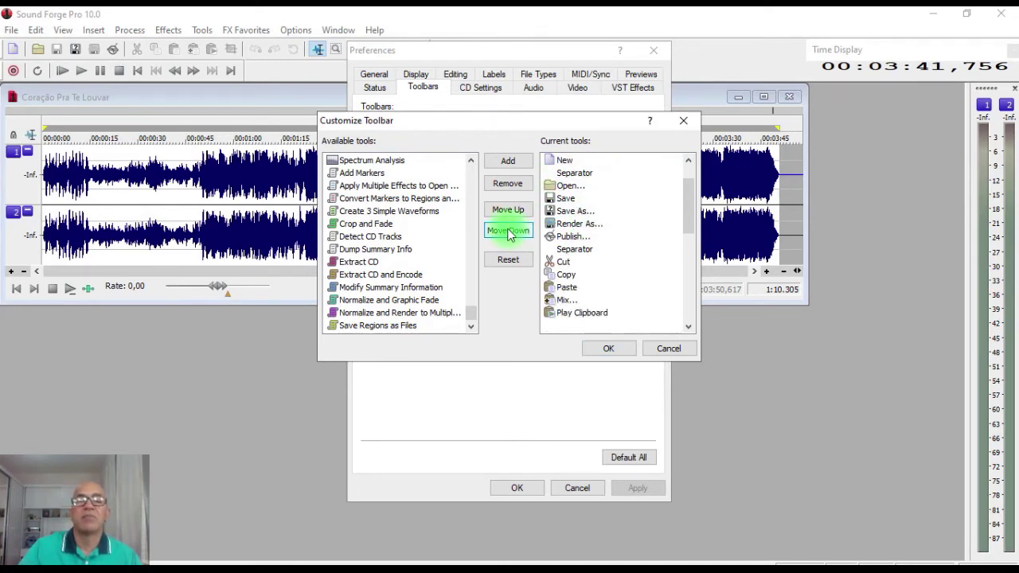
# - Move Fade Out from the start of the current tools to the end, directly below Fade In
pyautogui.scroll(10, 557, 163)
pyautogui.click(574, 160)
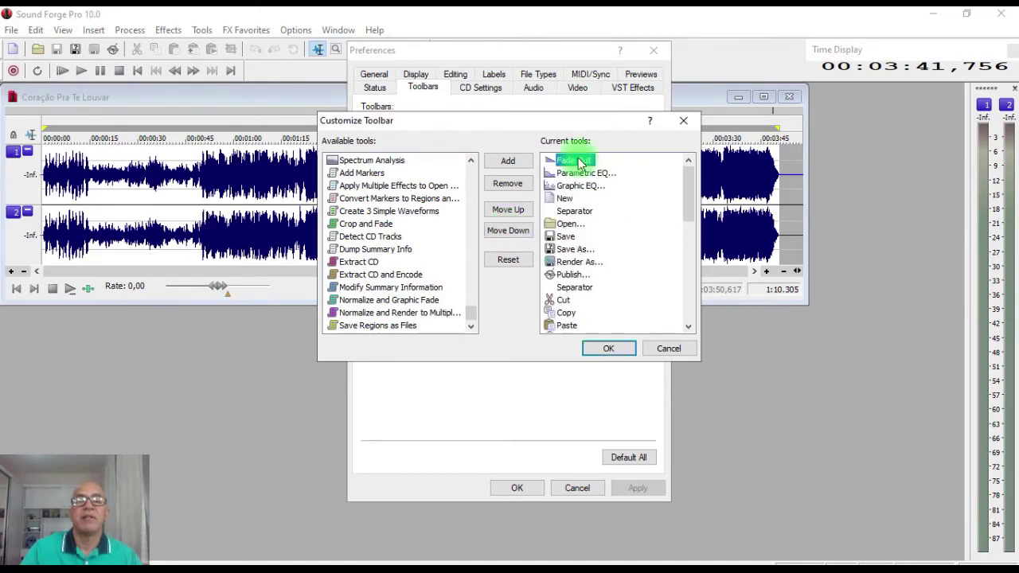
pyautogui.click(514, 234)
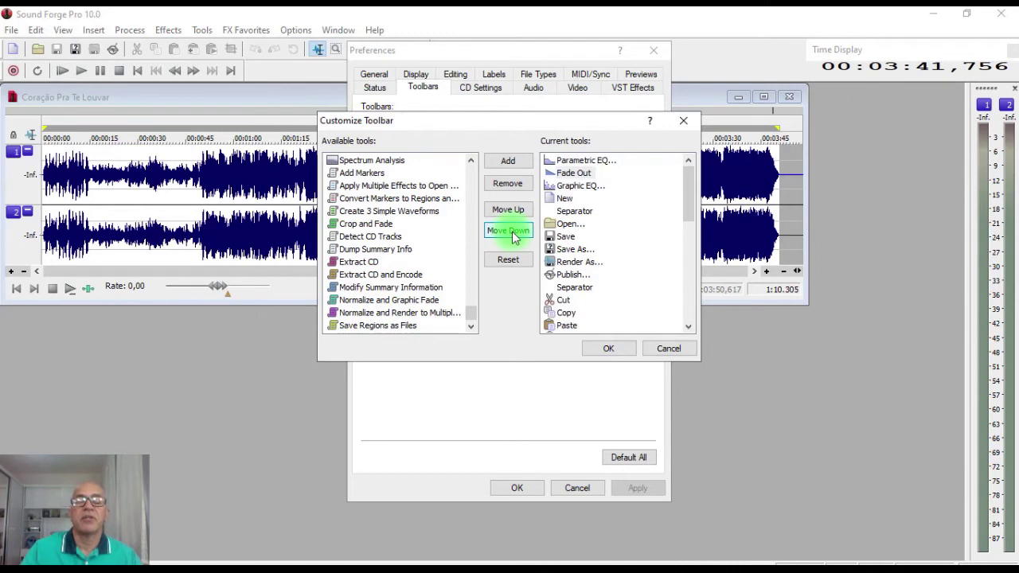
pyautogui.click(514, 234)
pyautogui.scroll(-6, 513, 236)
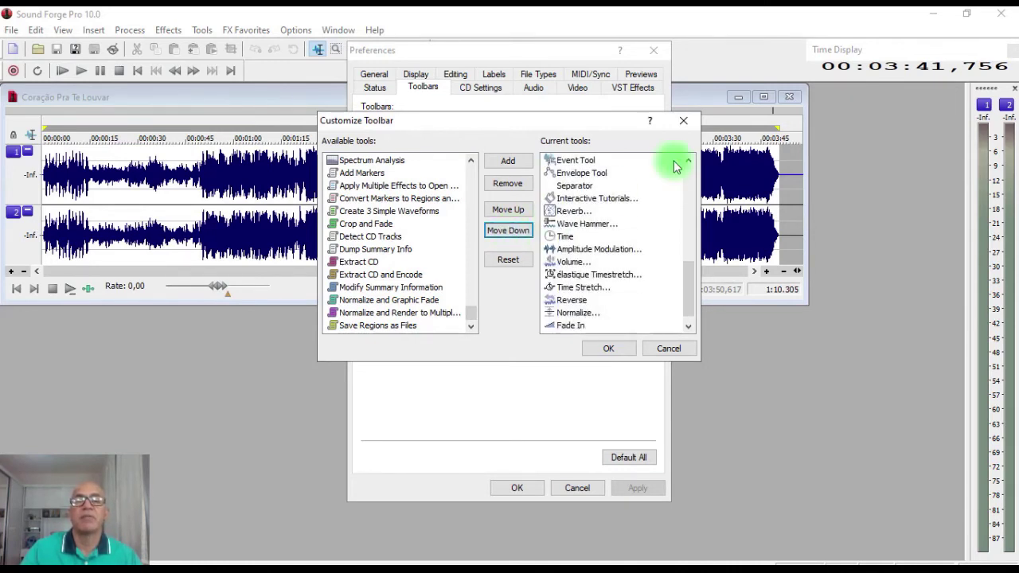
# - Move Parametric EQ from the start of the current tools to the end, directly below Fade Out
pyautogui.scroll(6, 689, 173)
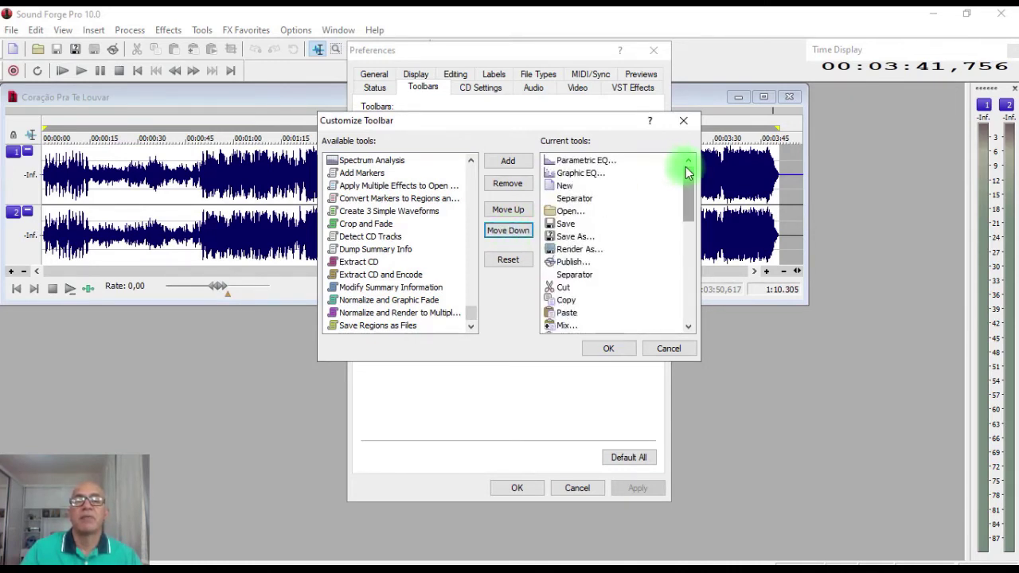
pyautogui.click(586, 160)
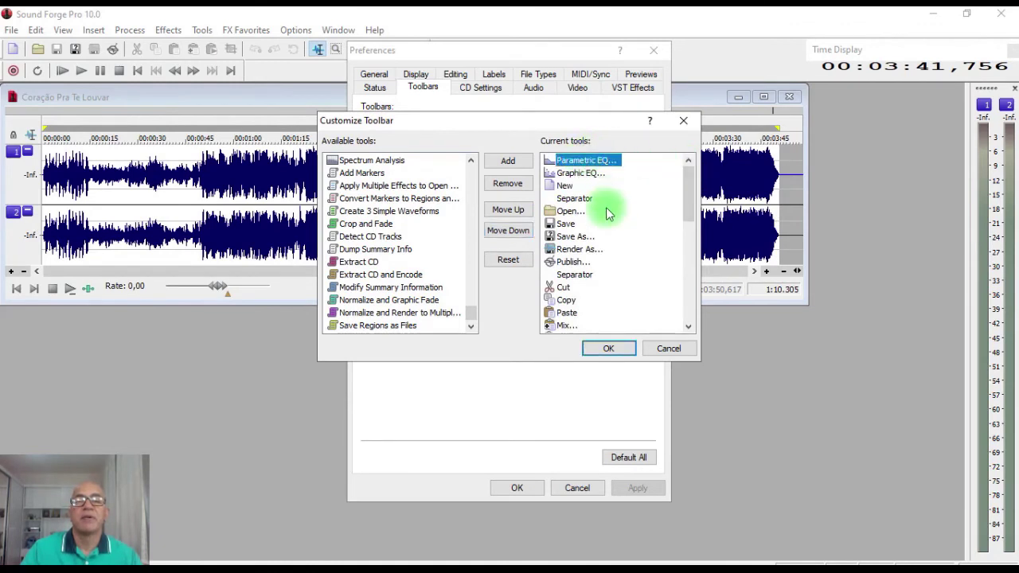
pyautogui.click(512, 233)
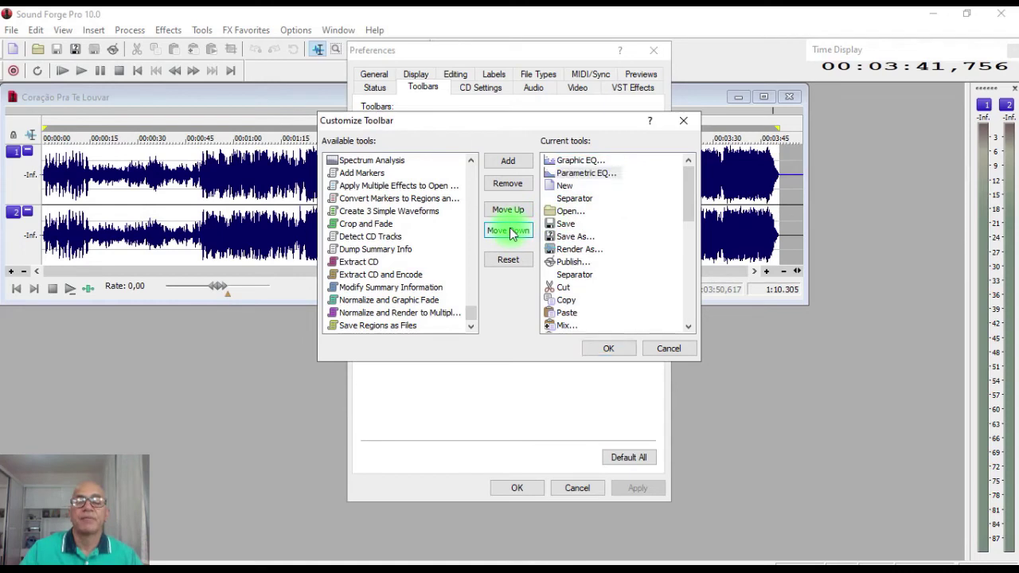
pyautogui.click(508, 231)
pyautogui.click(508, 231)
pyautogui.scroll(-6, 512, 233)
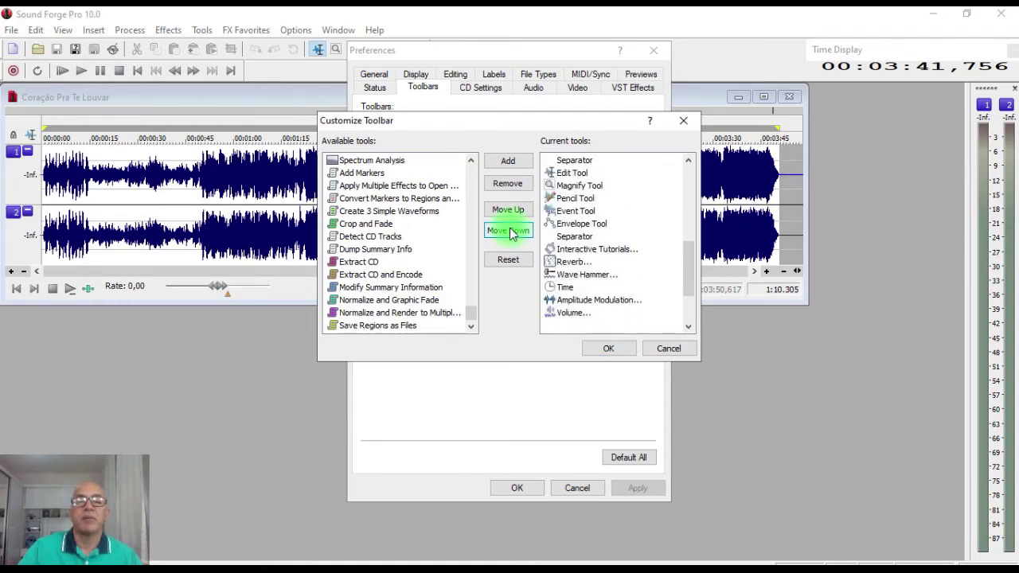
pyautogui.scroll(-3, 512, 231)
# - Move Graphic EQ from the start of the current tools to the end, directly below Parametric EQ
pyautogui.moveTo(689, 274); pyautogui.dragTo(689, 171)
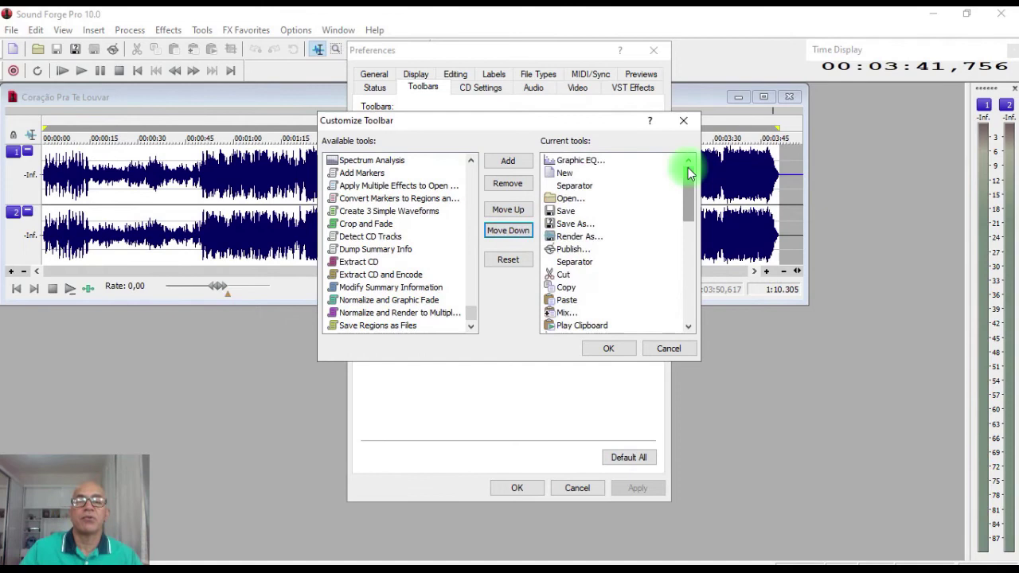
pyautogui.click(591, 164)
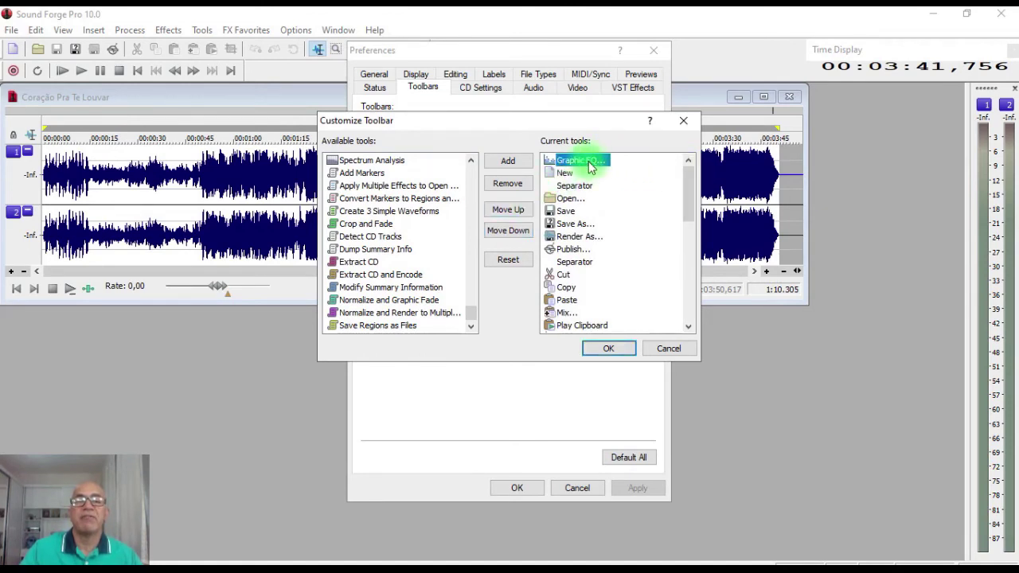
pyautogui.click(511, 232)
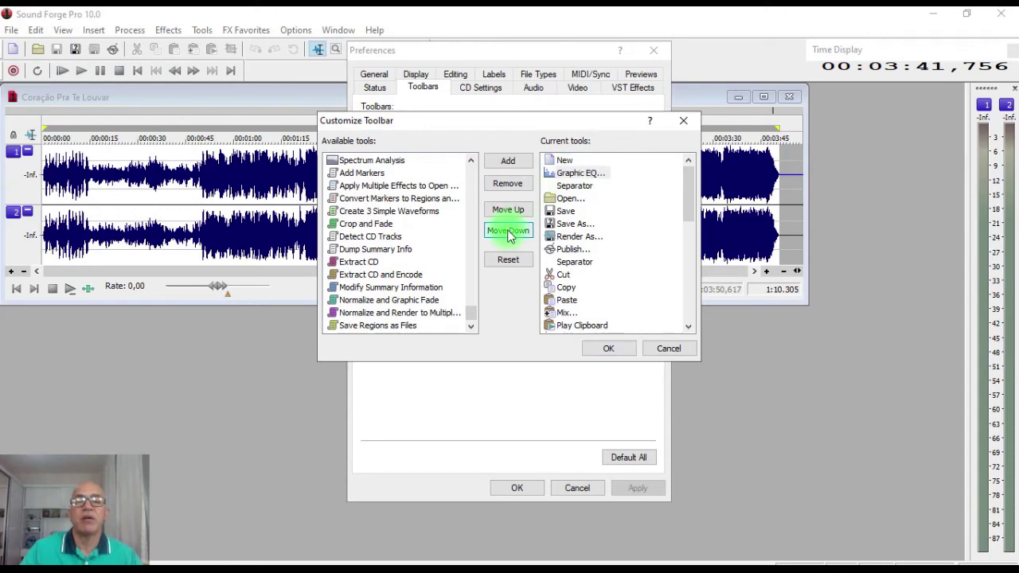
pyautogui.press('Return')
pyautogui.press('Return')
pyautogui.press('Return')
pyautogui.press('Return')
pyautogui.press('Return')
pyautogui.press('Return')
pyautogui.press('Return')
pyautogui.press('Return')
pyautogui.press('Return')
pyautogui.press('Return')
pyautogui.press('Return')
pyautogui.press('Return')
pyautogui.press('Return')
pyautogui.press('Return')
pyautogui.press('Return')
pyautogui.press('Return')
pyautogui.press('Return')
pyautogui.press('Return')
pyautogui.press('Return')
pyautogui.press('Return')
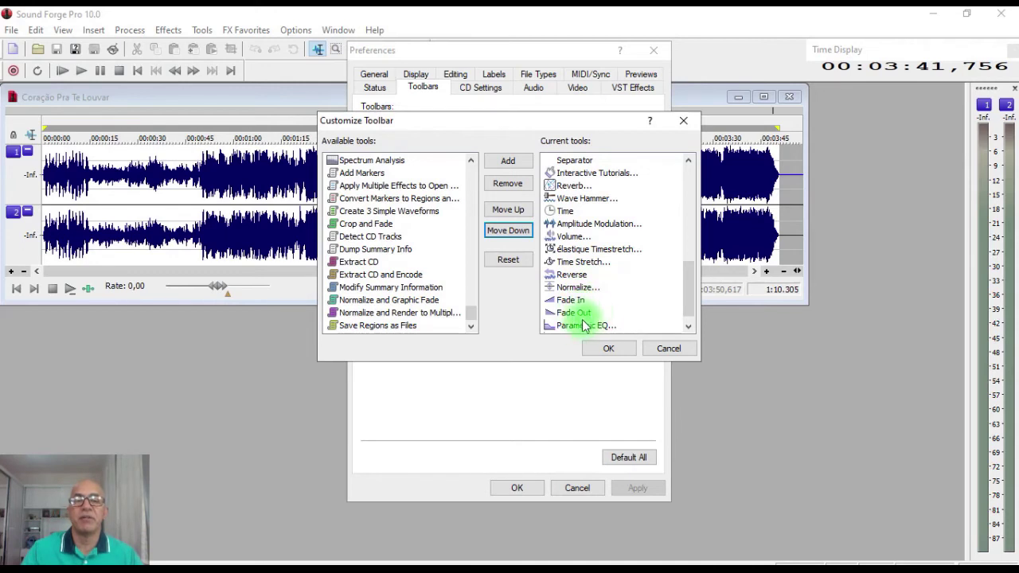
# - Accept the customized tool order of the Standard toolbar and close the preferences with the changes saved
pyautogui.click(690, 327)
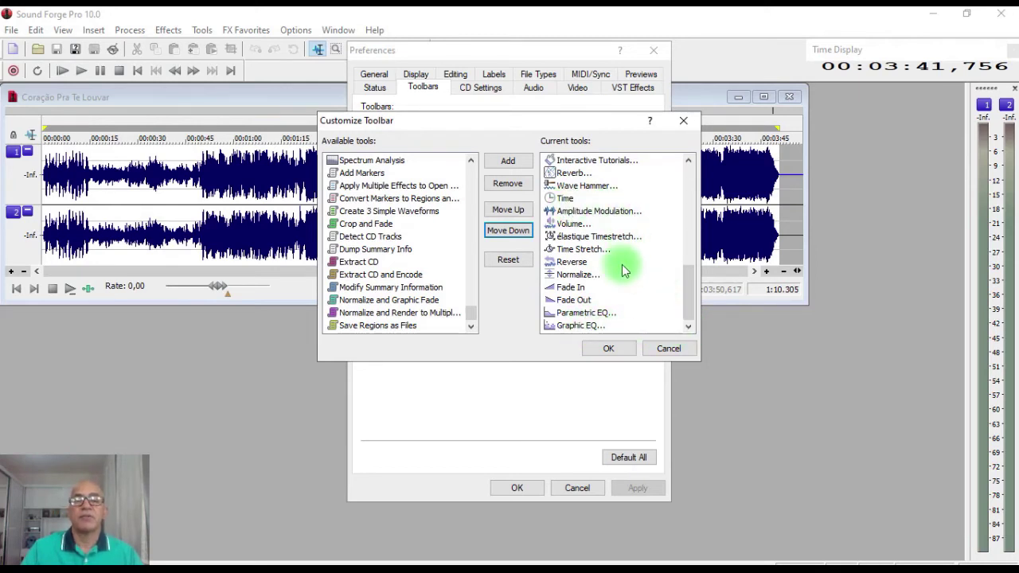
pyautogui.click(602, 350)
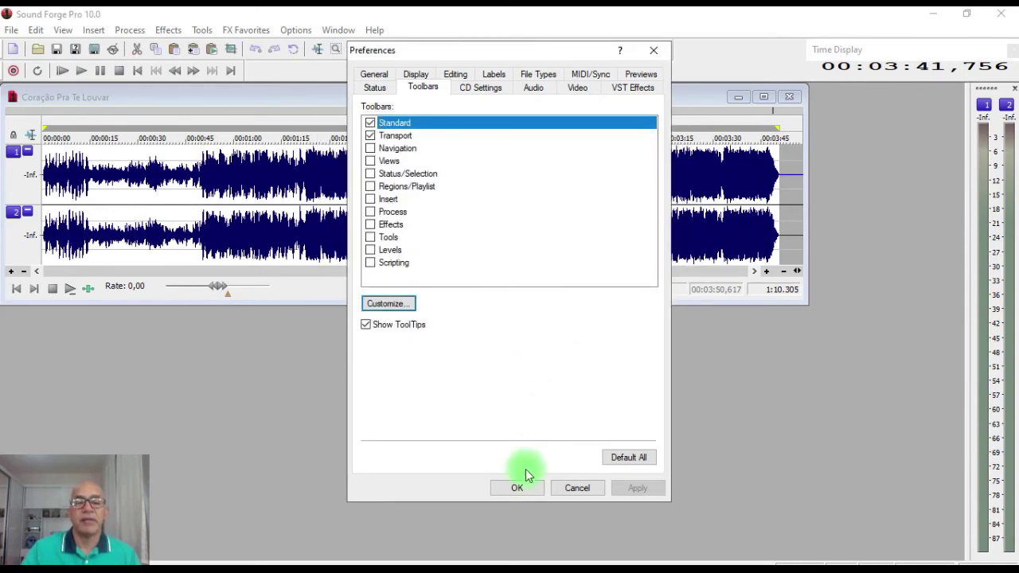
pyautogui.click(518, 488)
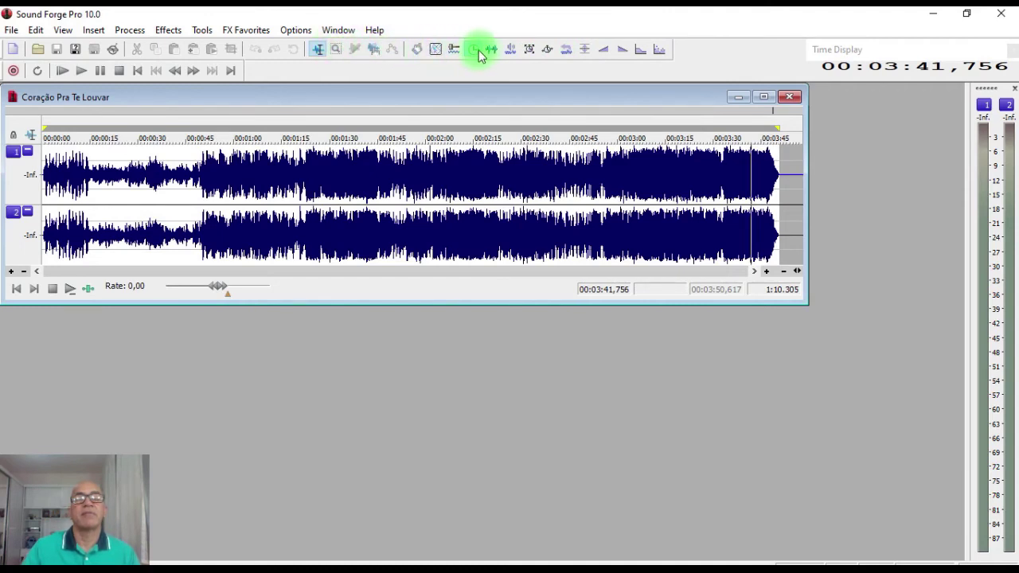
# - Open the Interactive Tutorials window from the customized Standard toolbar to view it, and close it again
pyautogui.click(420, 50)
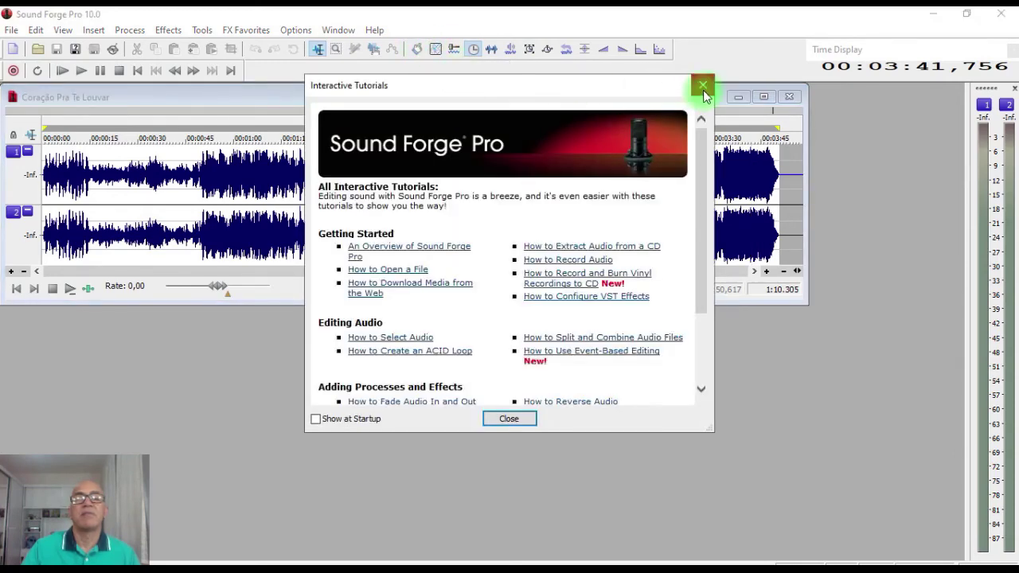
pyautogui.click(703, 88)
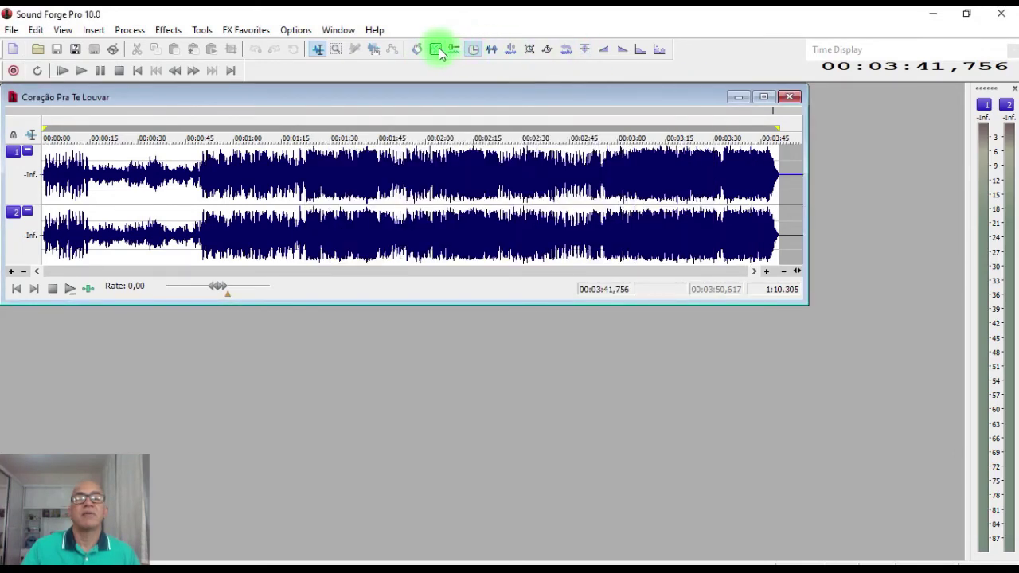